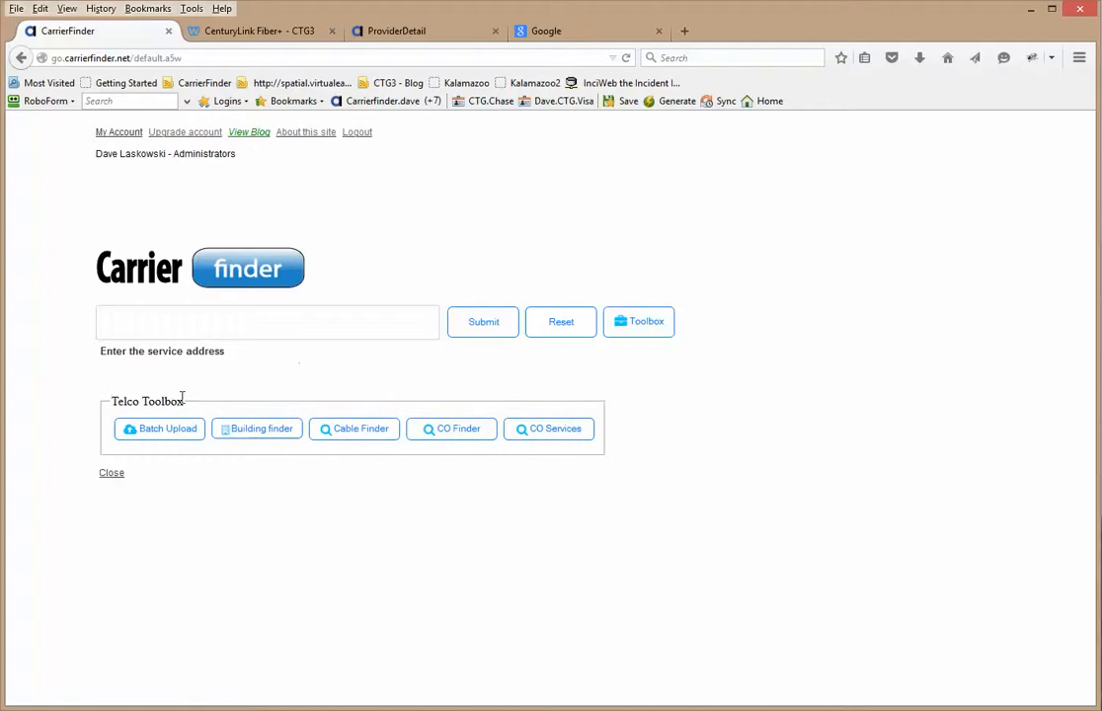
Create a new batch upload job with the description Demo
left_click(168, 429)
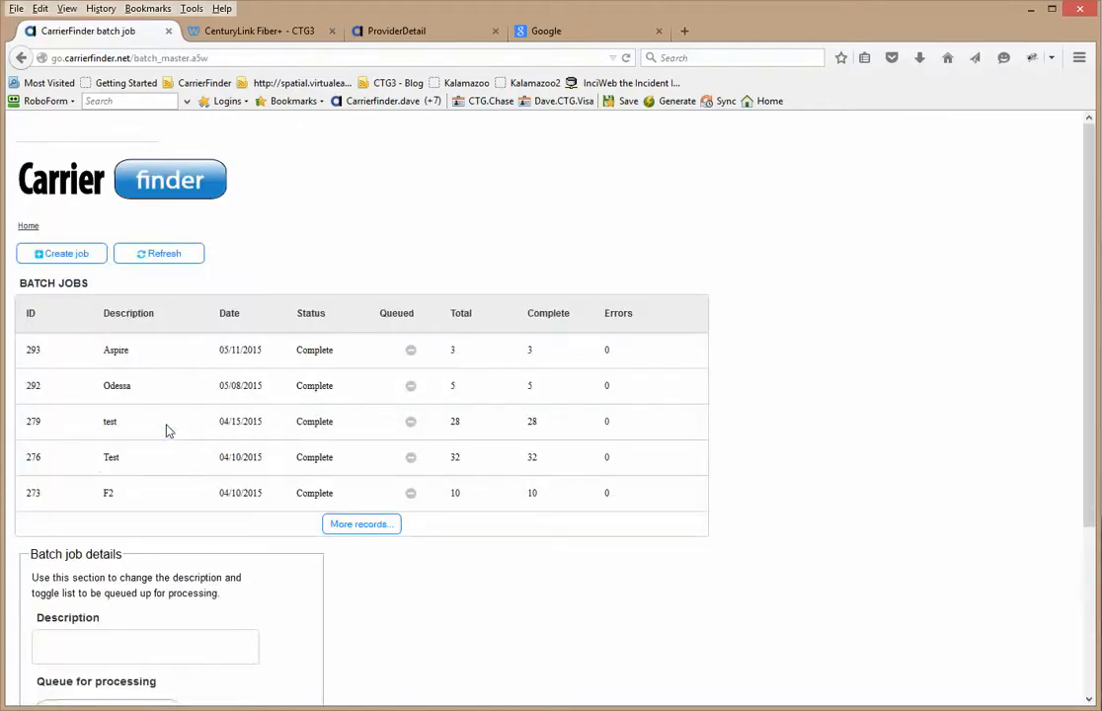
left_click(47, 255)
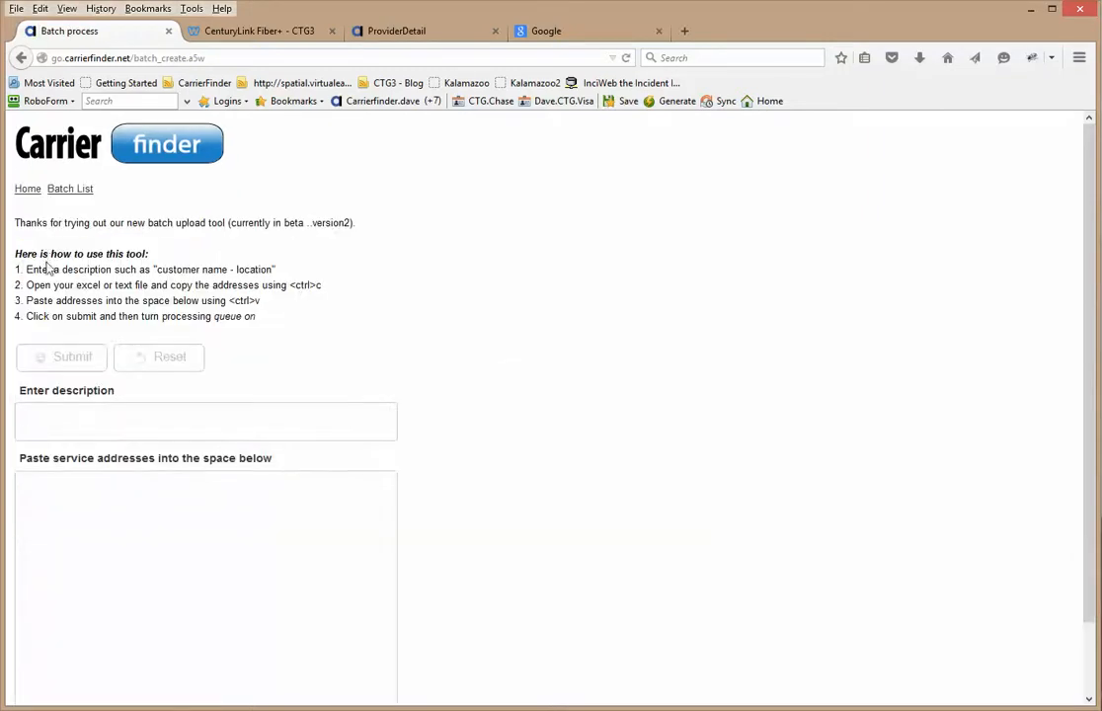
left_click(80, 434)
type("Demo")
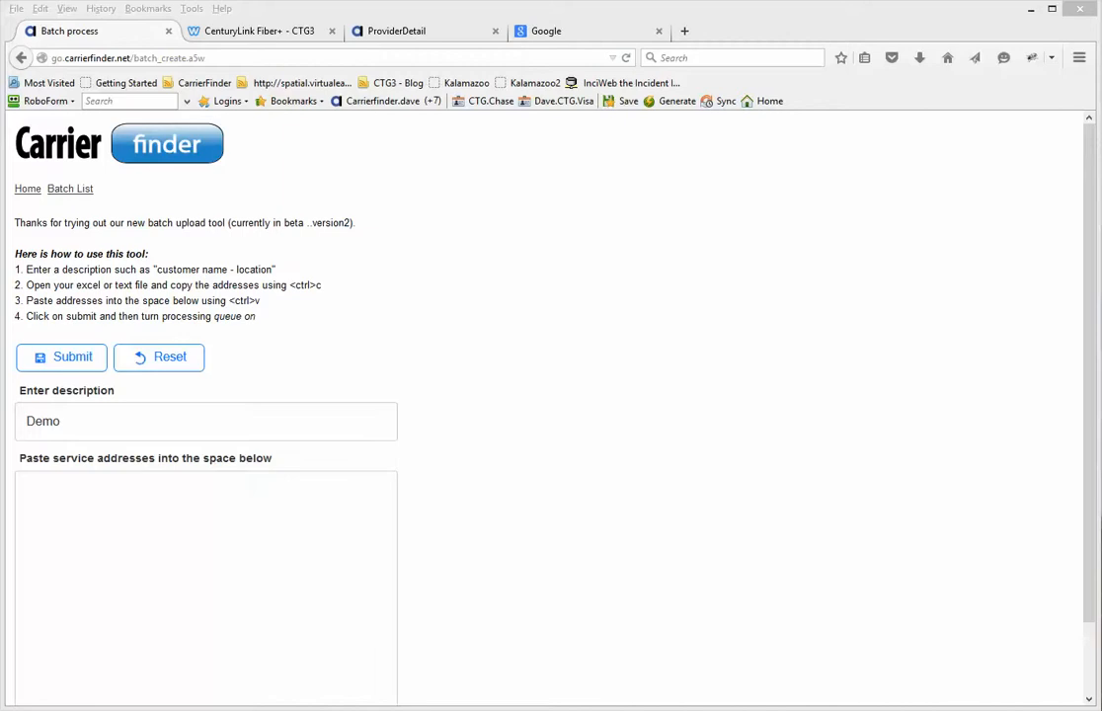
Switch to sites.xlsx in Excel and copy the address, city, state and zip code data in A2:D121, without headers or phone numbers
left_click_drag(1101, 74, 386, 46)
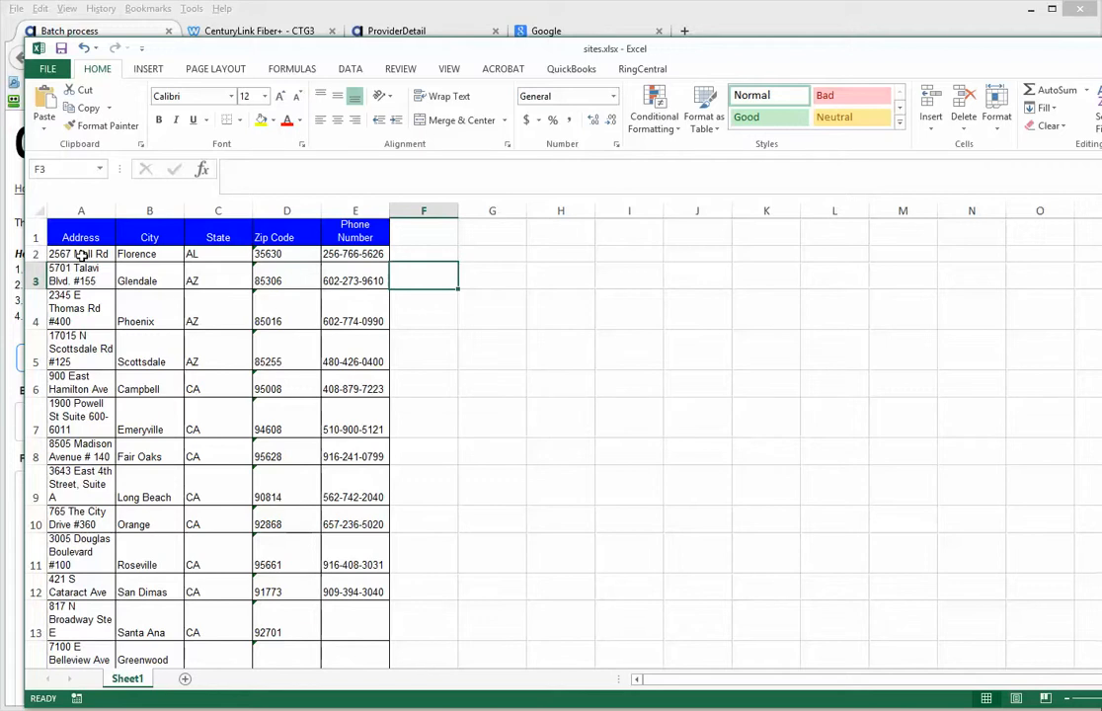
left_click_drag(82, 254, 360, 256)
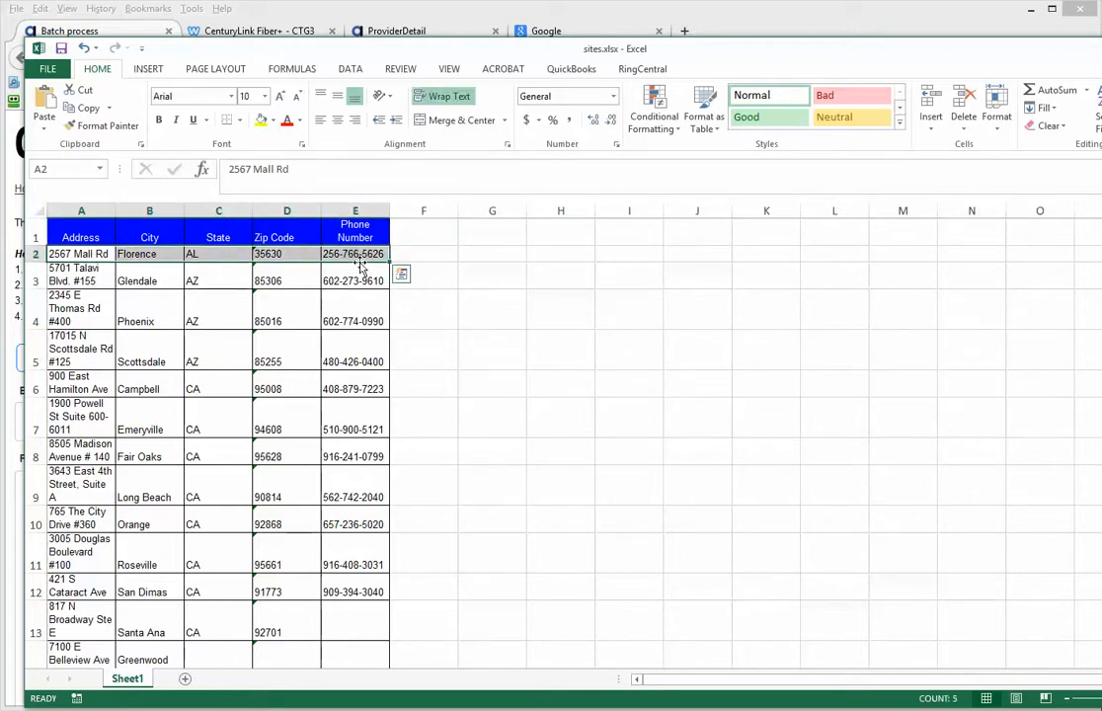
left_click(359, 263)
key("shift+Right")
key("shift+Right")
key("shift+Right")
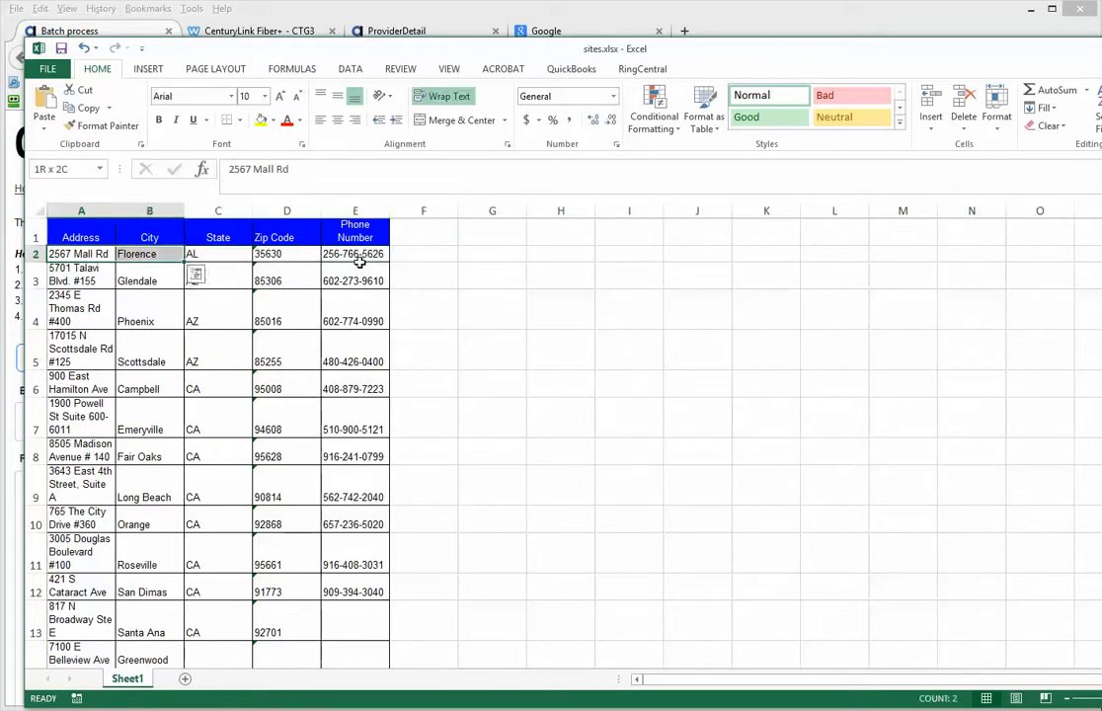
key("ctrl+shift+Down")
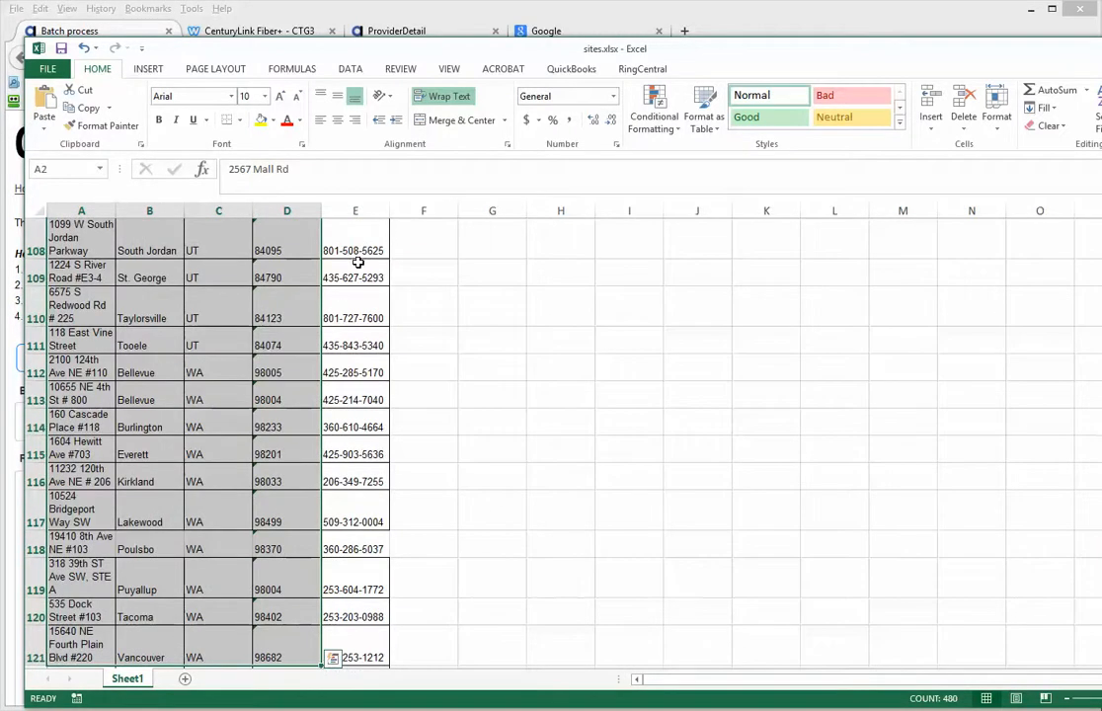
right_click(195, 457)
left_click(232, 490)
scroll(231, 489, "up", 20)
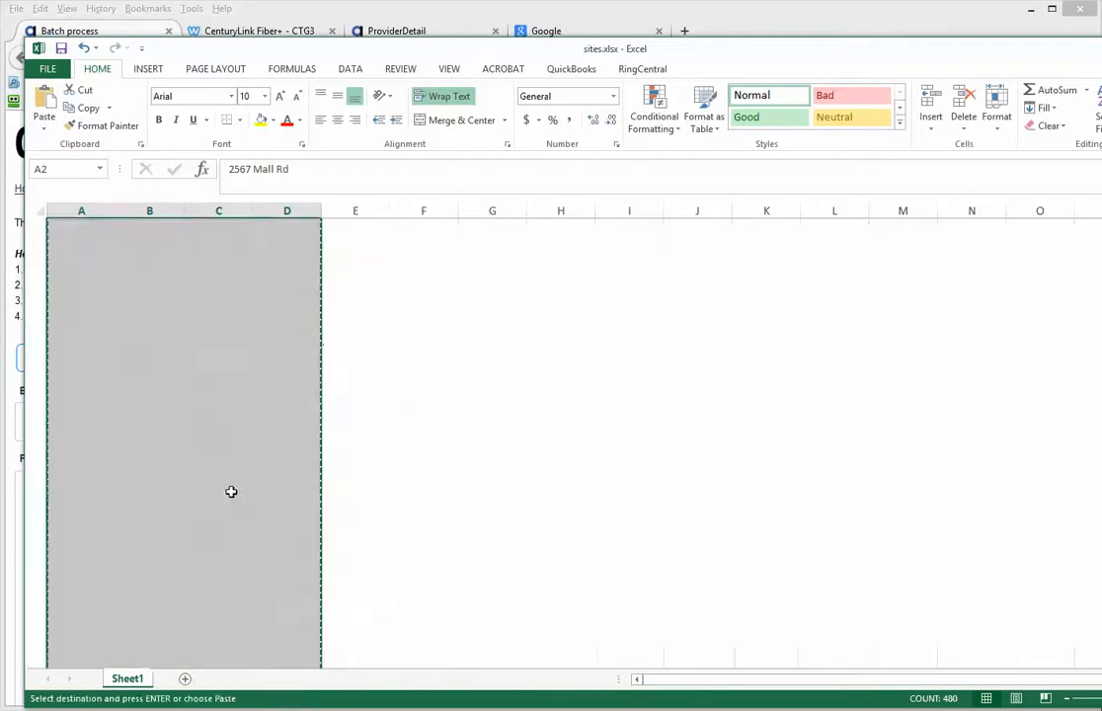
left_click_drag(474, 51, 1101, 51)
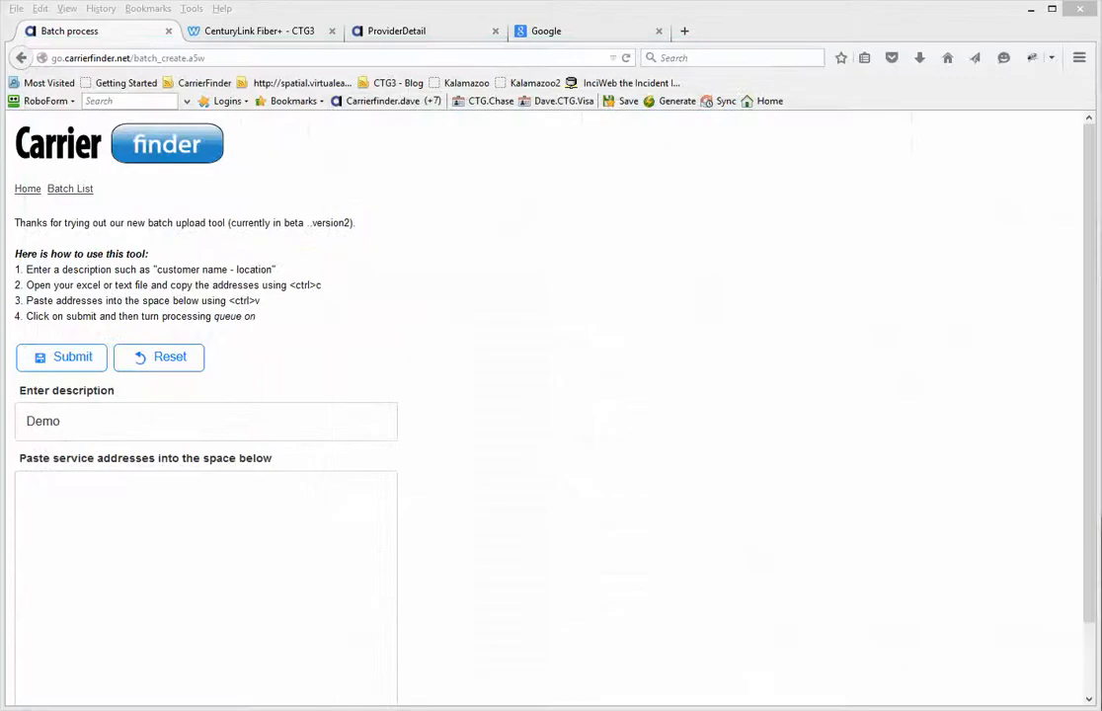
Paste the copied service addresses into the Demo batch job in the browser and submit it
left_click(116, 488)
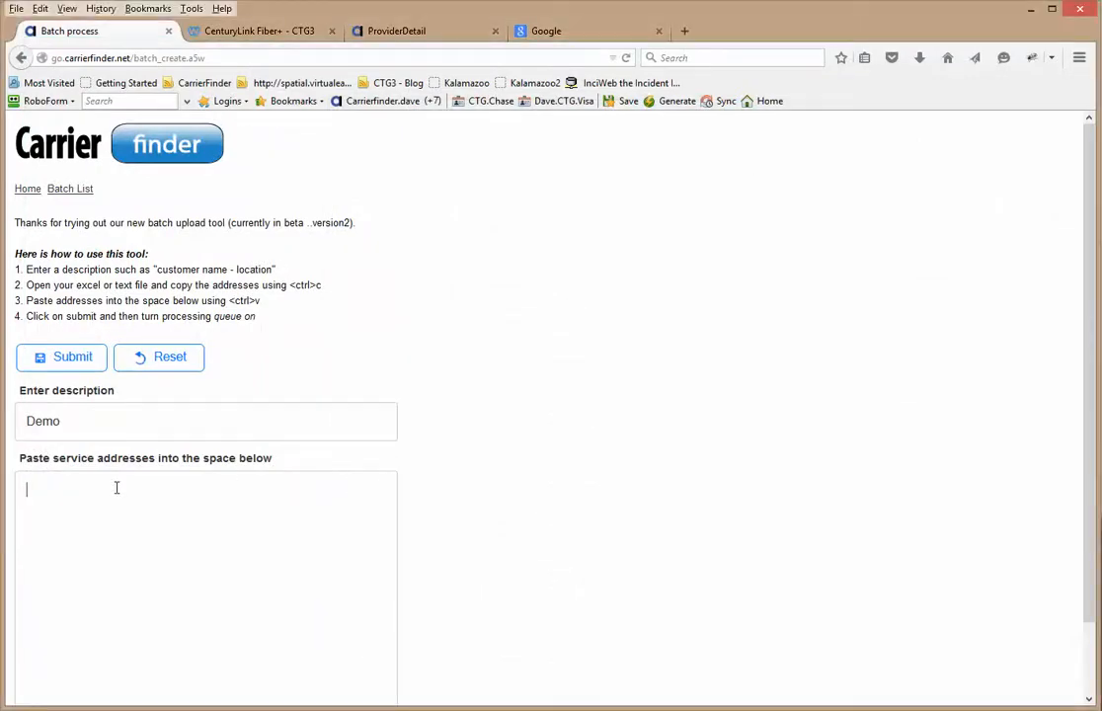
key("ctrl+v")
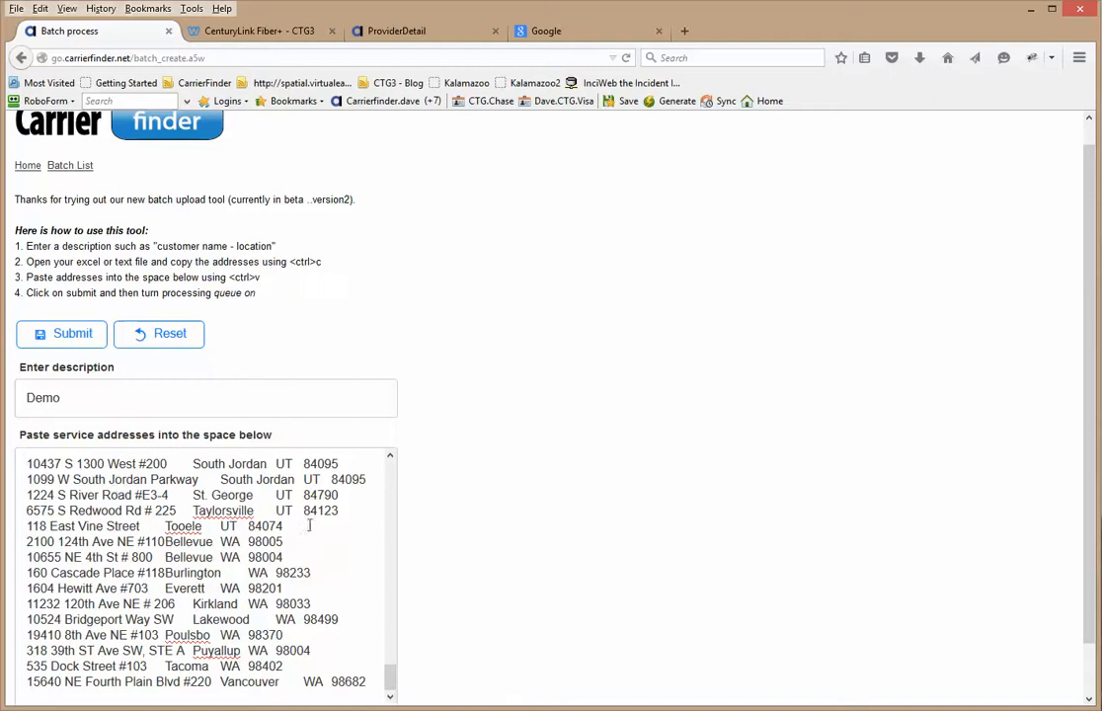
left_click_drag(394, 669, 389, 632)
left_click(44, 336)
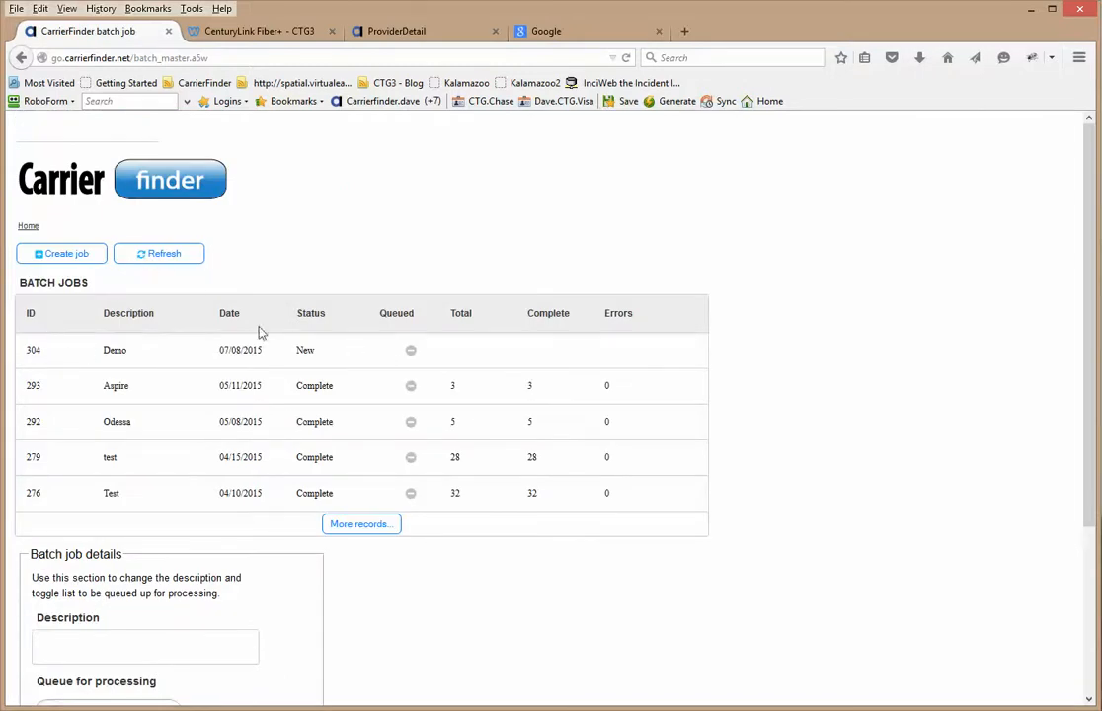
Turn on queueing for processing for the Demo job and save the change
left_click(105, 361)
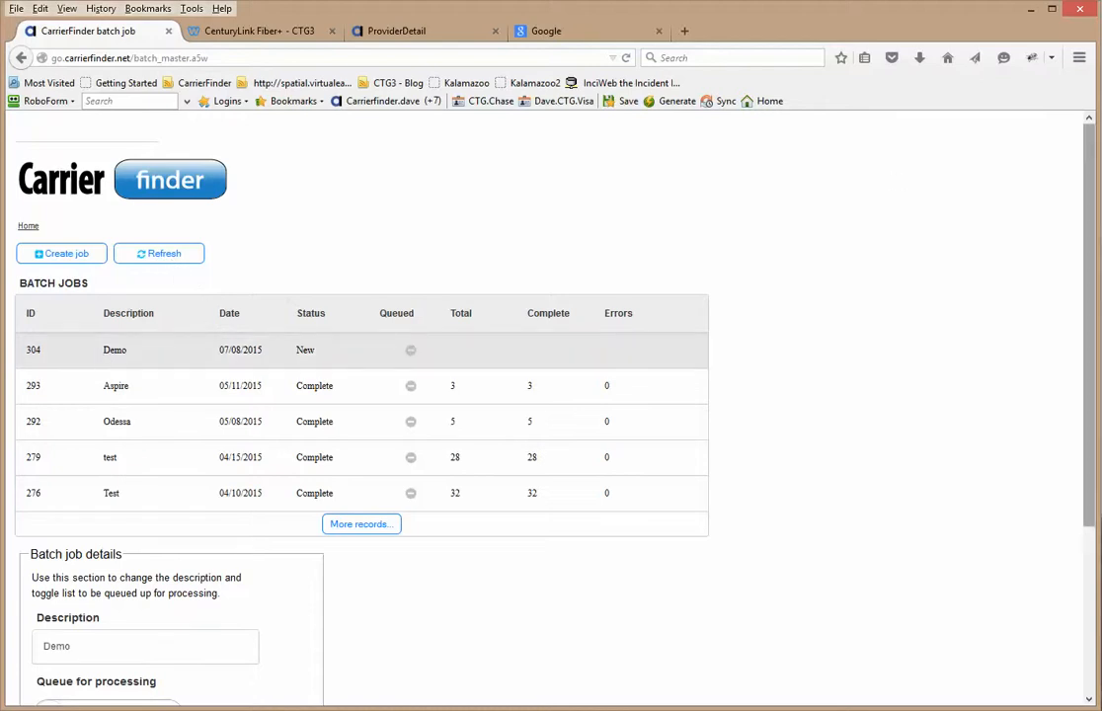
left_click_drag(1091, 211, 1091, 316)
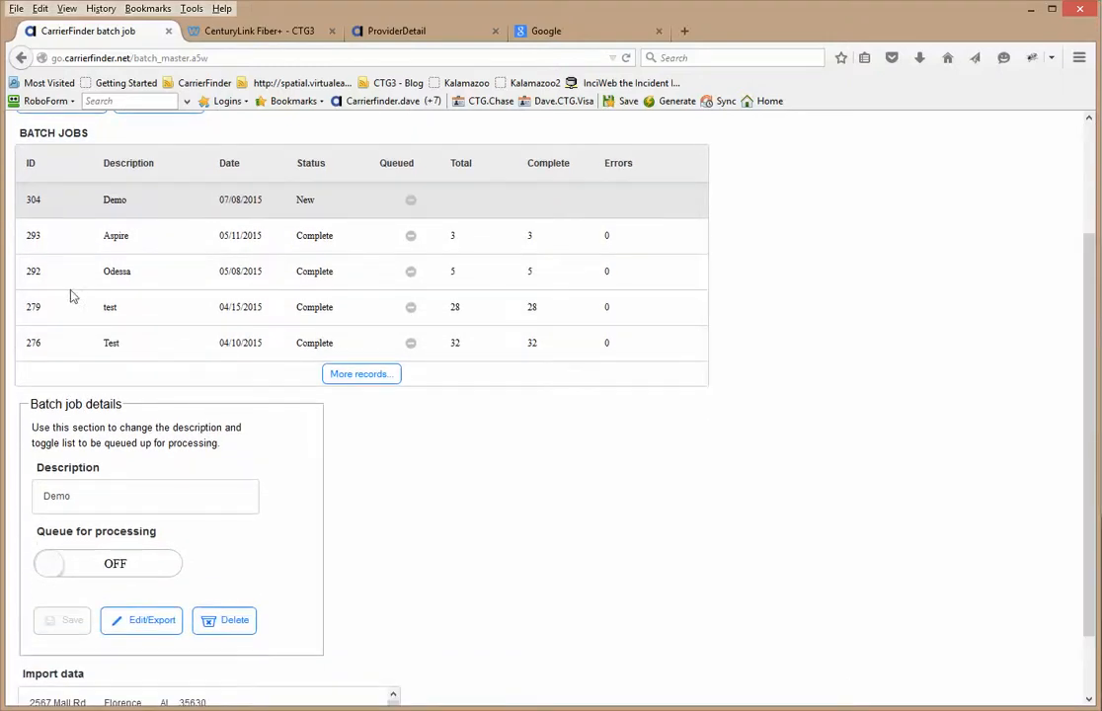
left_click(56, 570)
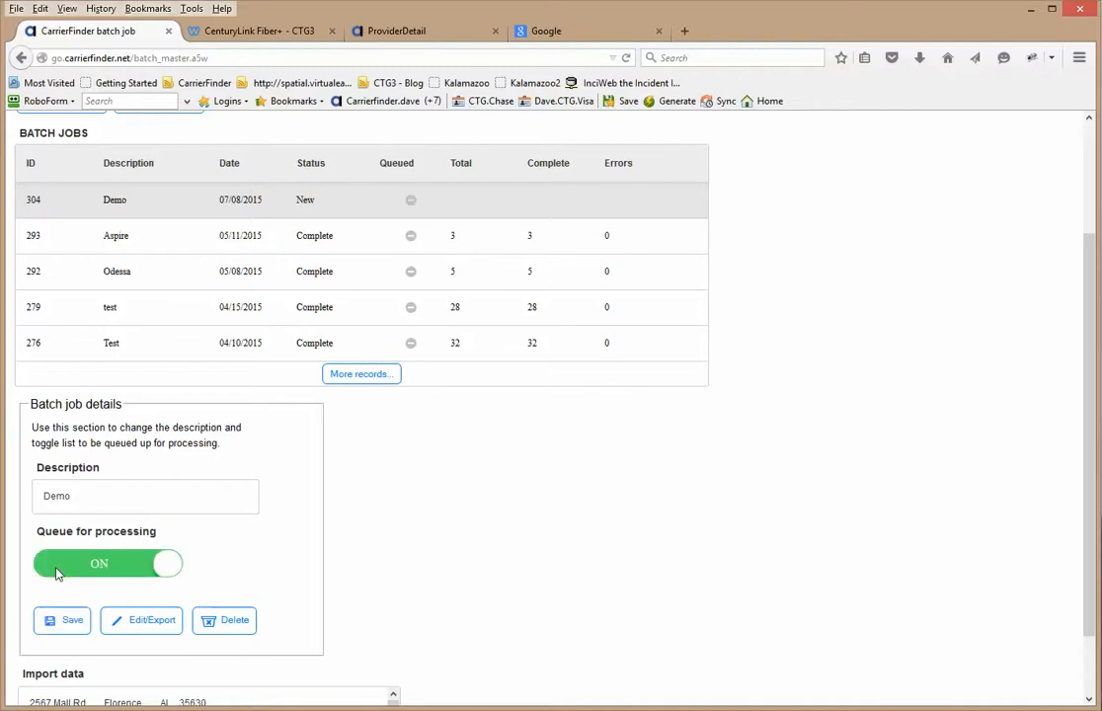
left_click(62, 622)
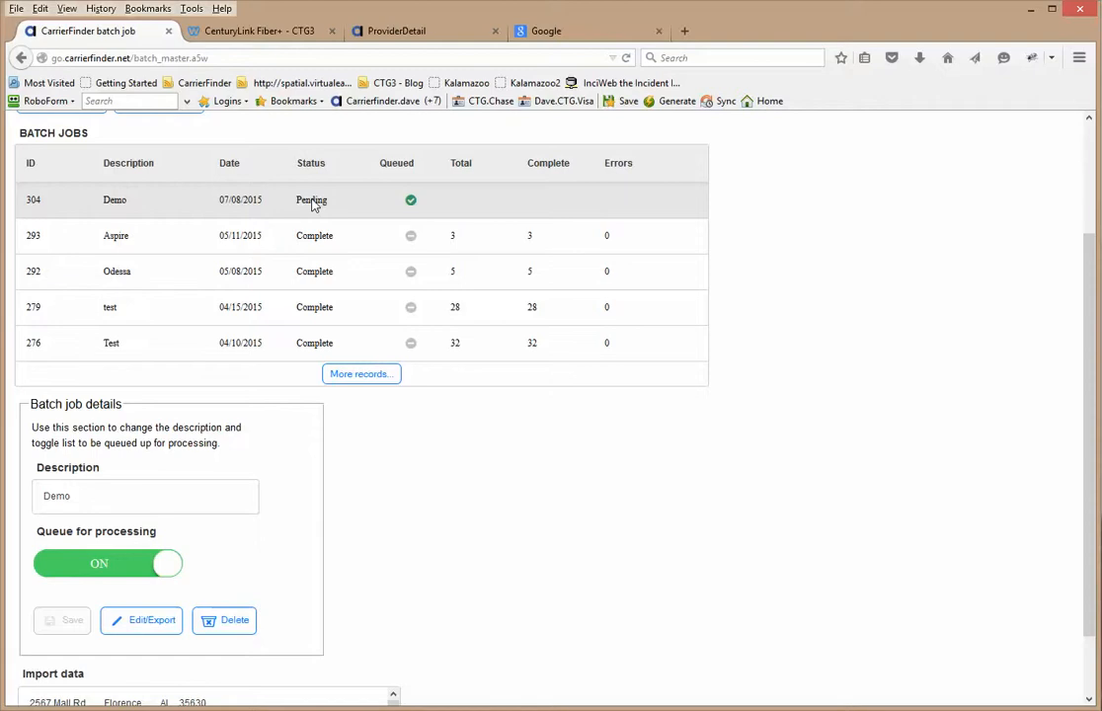
Refresh the batch job list and open the Aspire job's records for editing or export
scroll(311, 202, "up", 2)
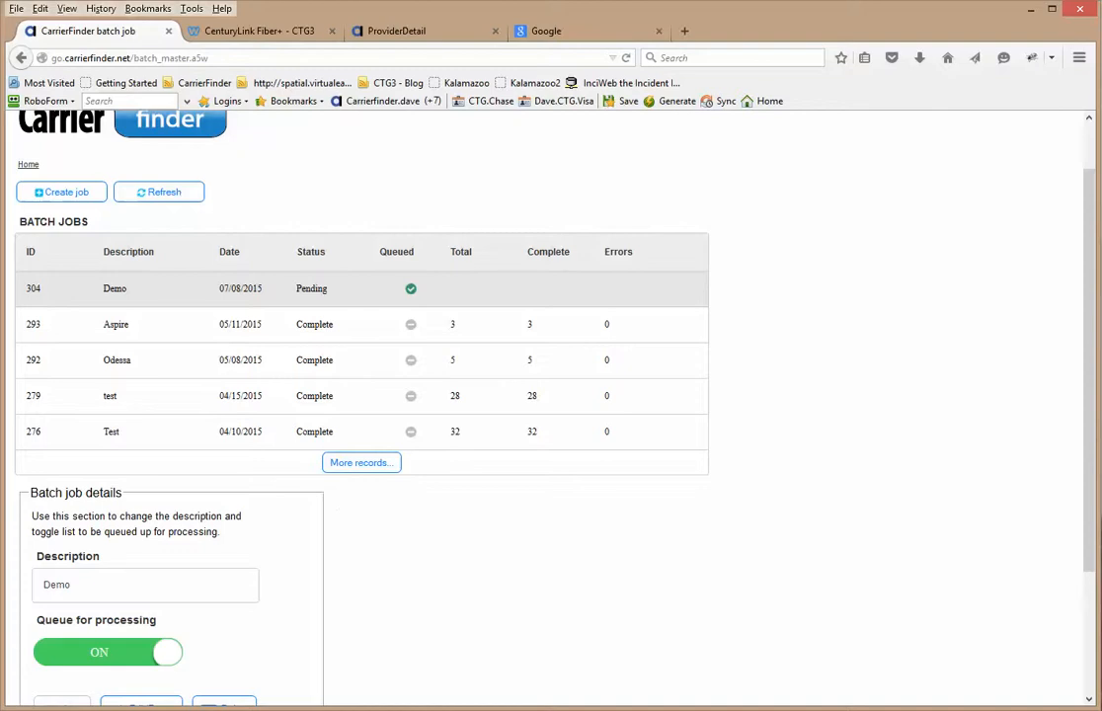
left_click(179, 194)
left_click(146, 195)
left_click(111, 331)
scroll(111, 335, "down", 2)
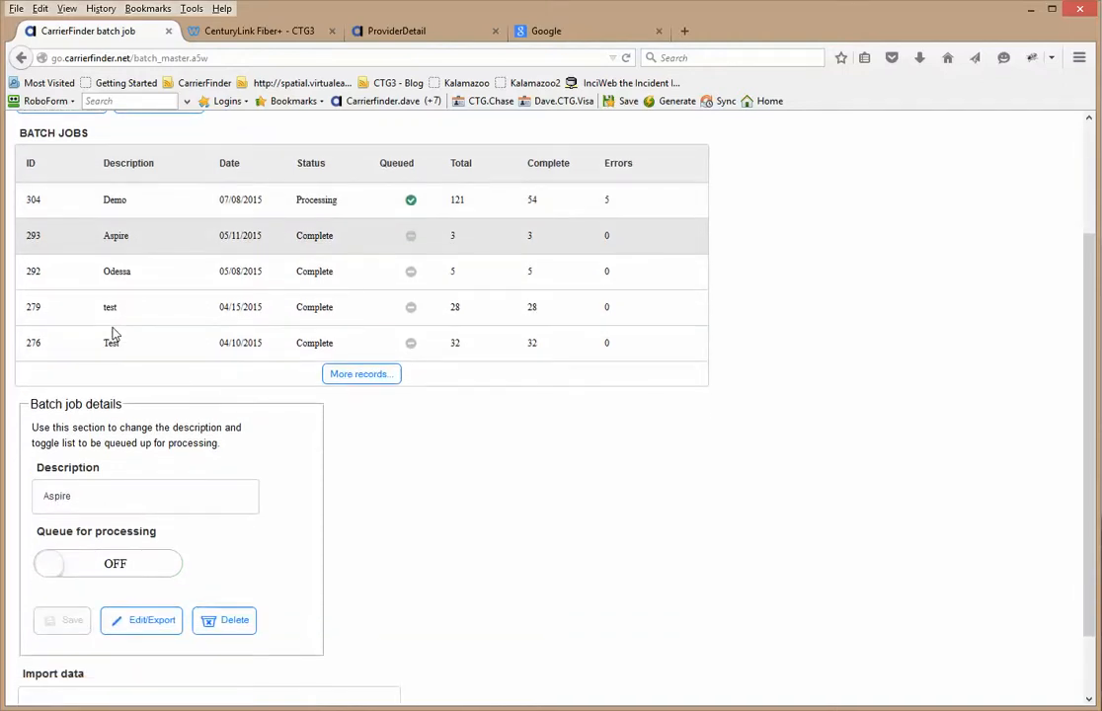
left_click(138, 620)
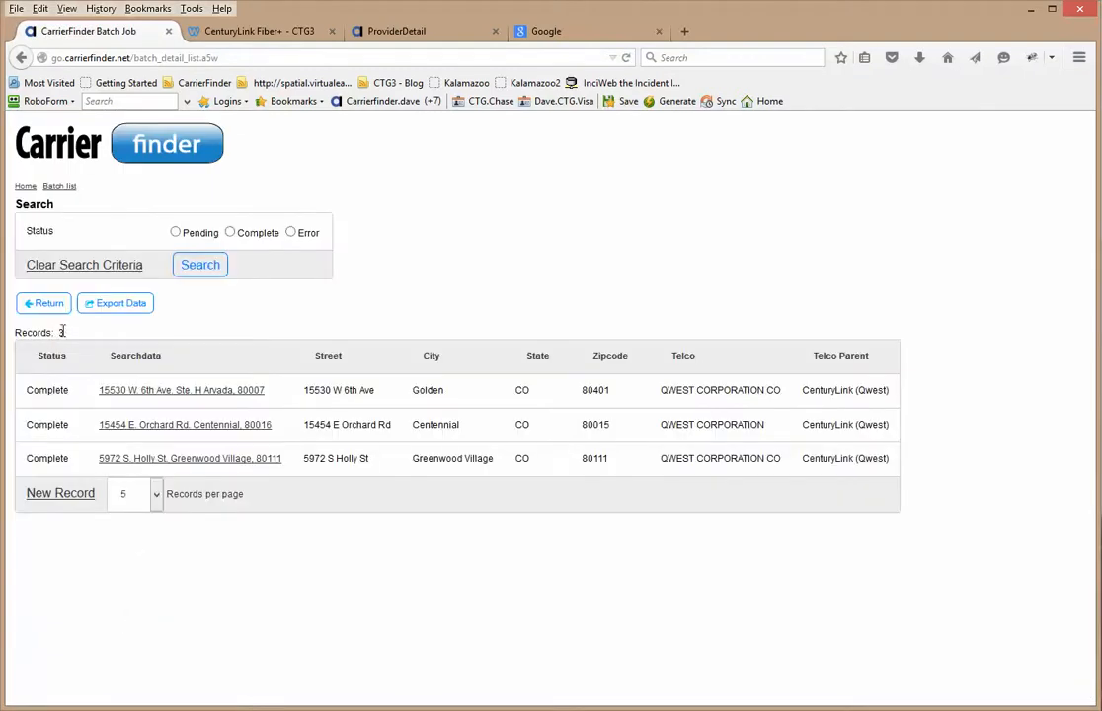
Filter the Aspire job's records by Error status, by Complete status instead, and view the records-per-page choices
left_click(290, 232)
left_click(198, 264)
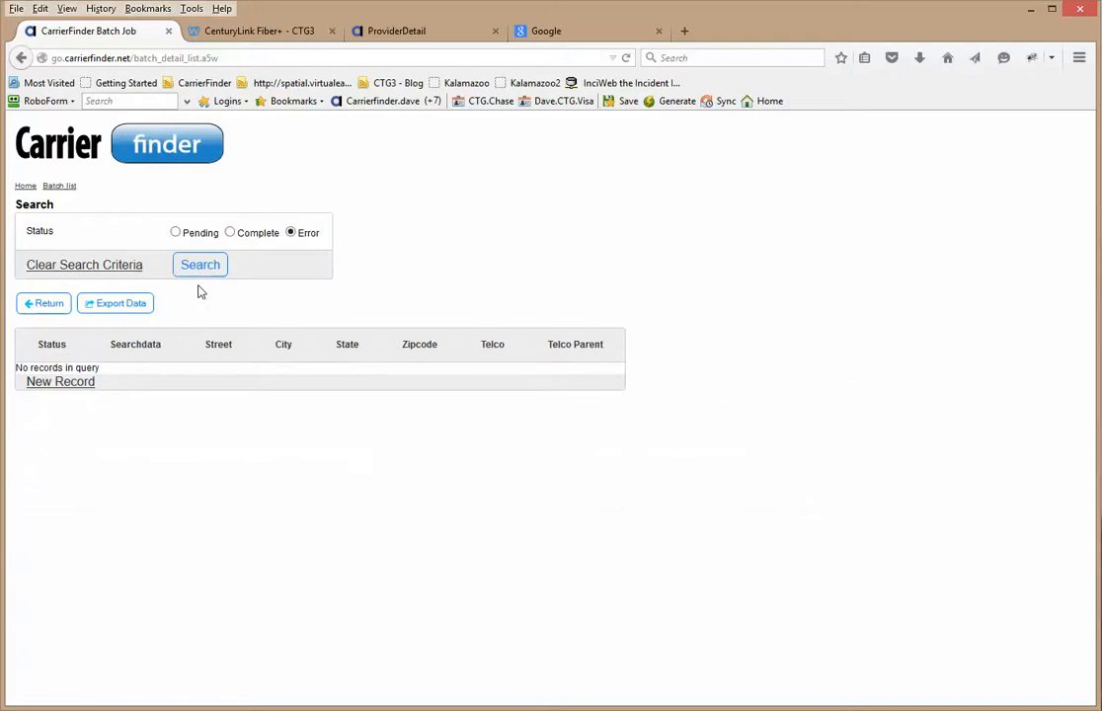
left_click(176, 232)
left_click(229, 232)
left_click(202, 267)
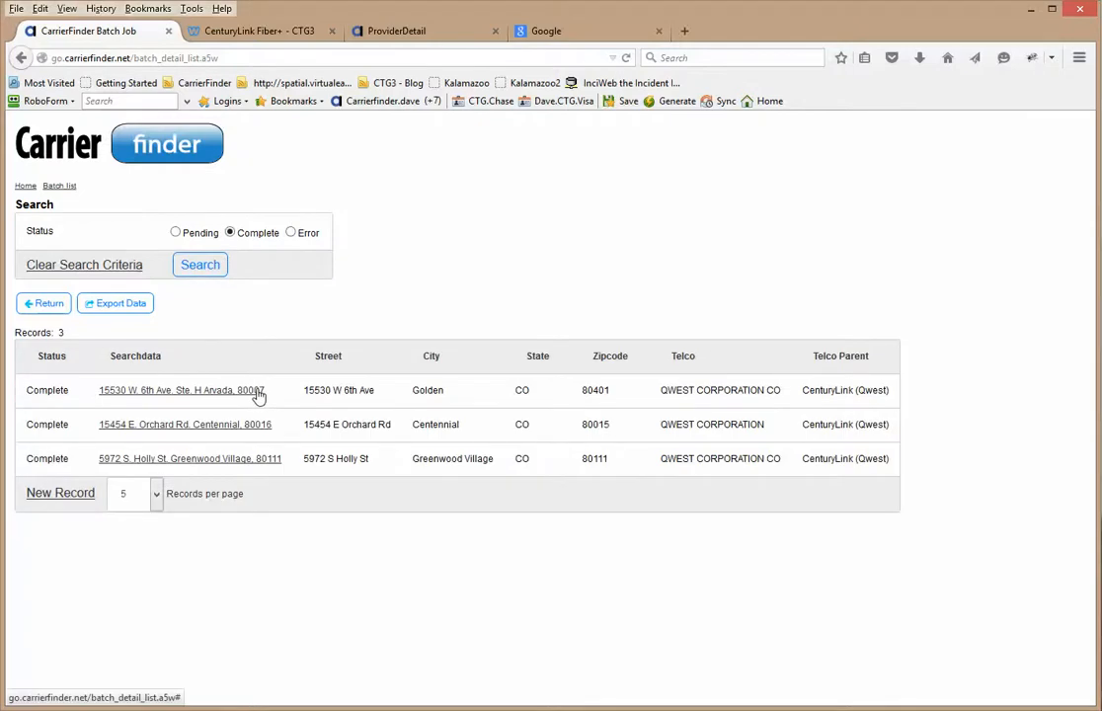
left_click(131, 497)
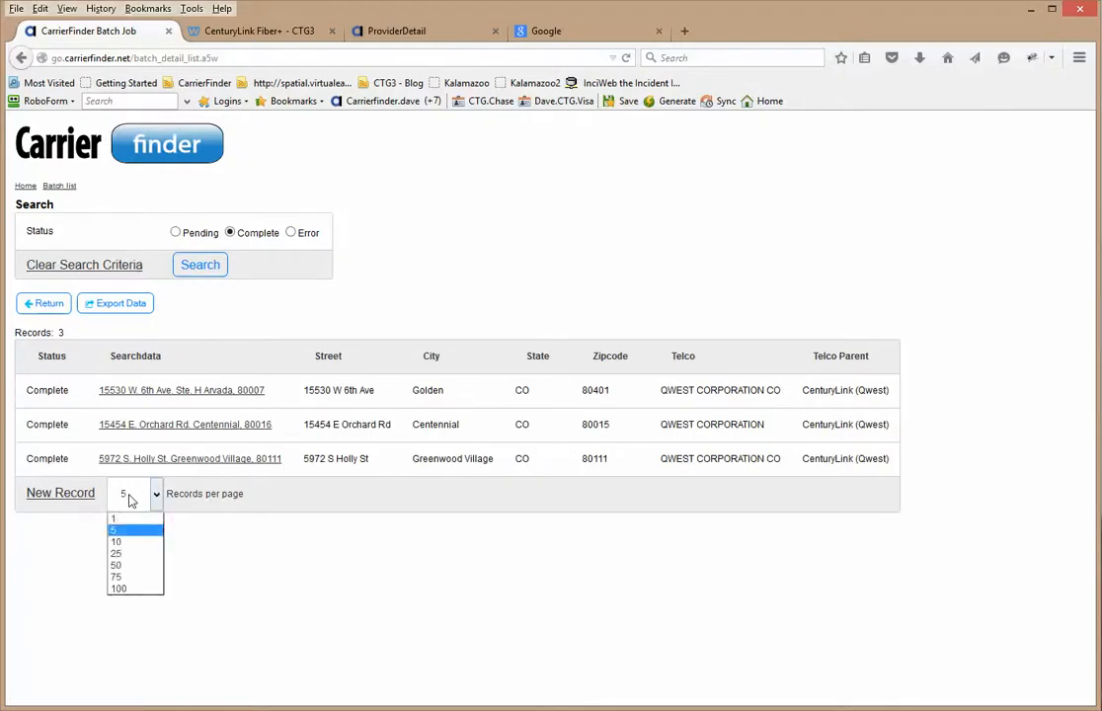
Return to the batch job list and open the Demo job's records for editing or export
left_click(44, 304)
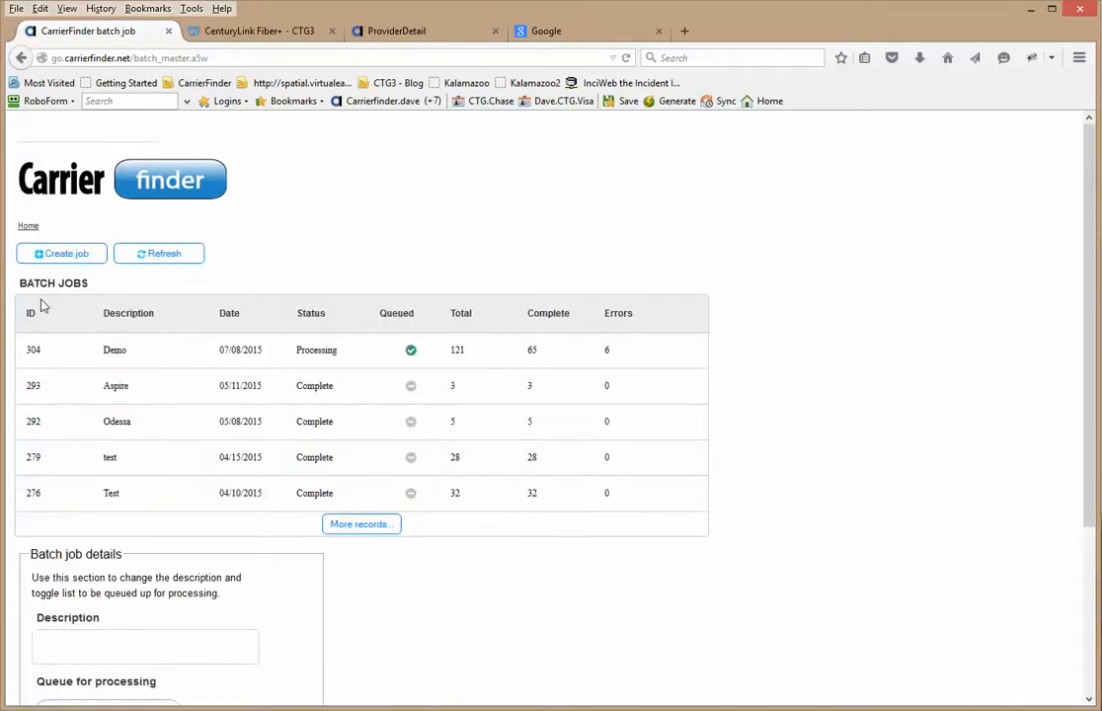
left_click(165, 352)
scroll(168, 635, "down", 3)
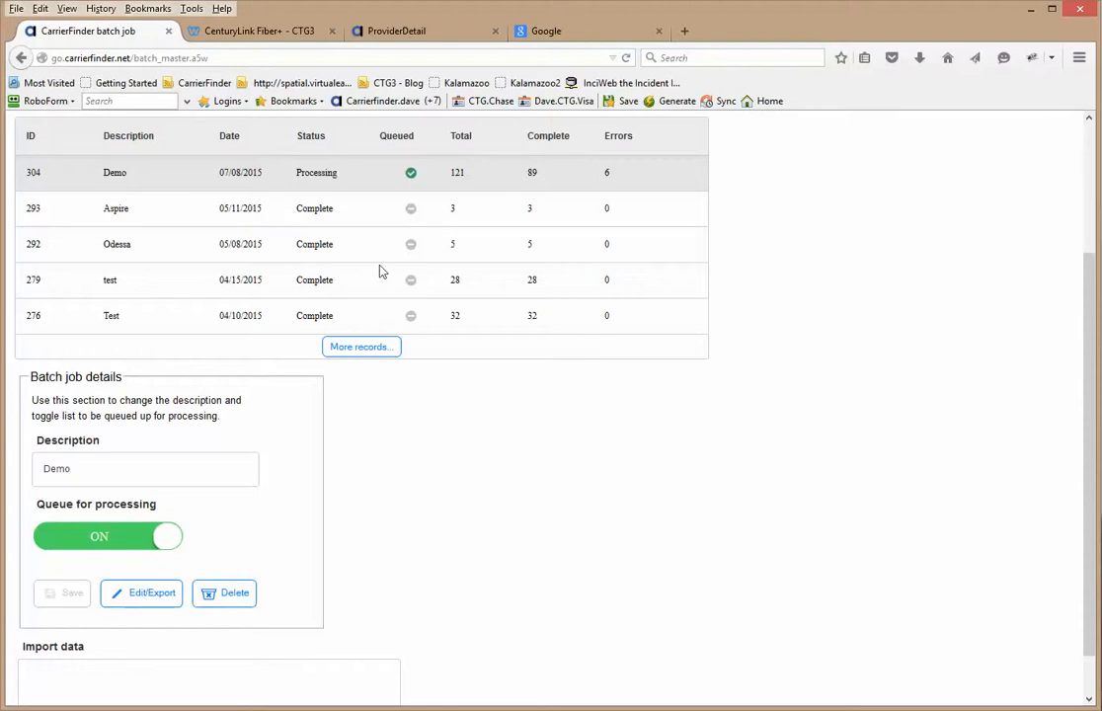
left_click(151, 602)
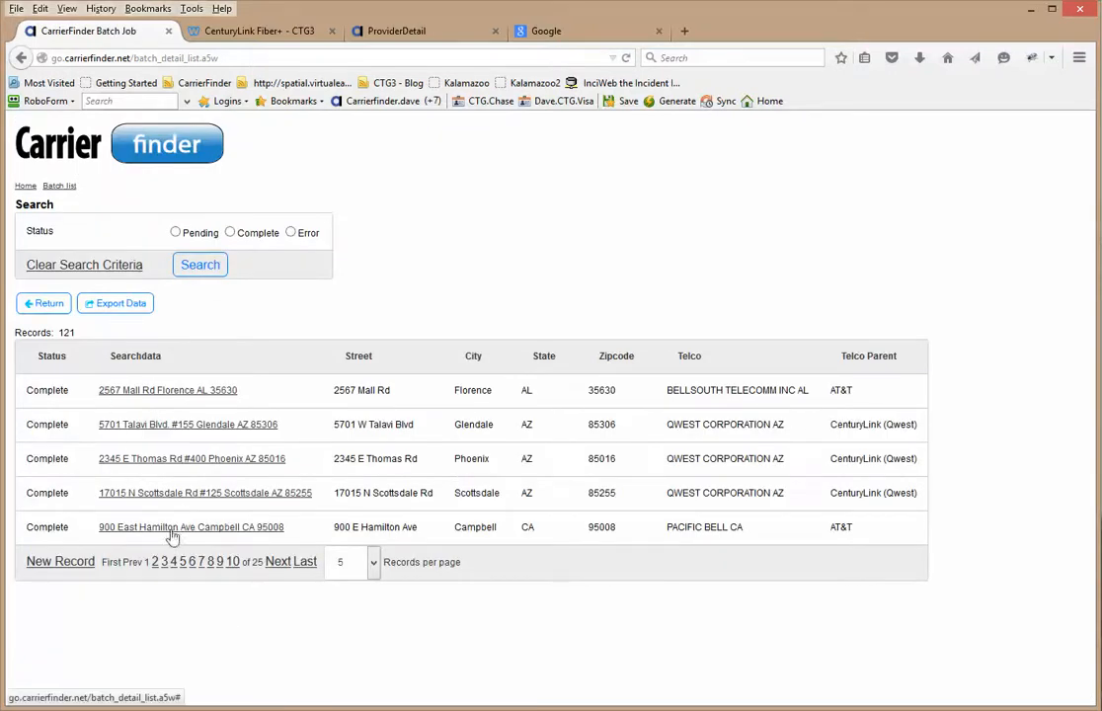
Examine the geo and telco information of the Demo job's first record, for Florence, and close it
left_click(170, 391)
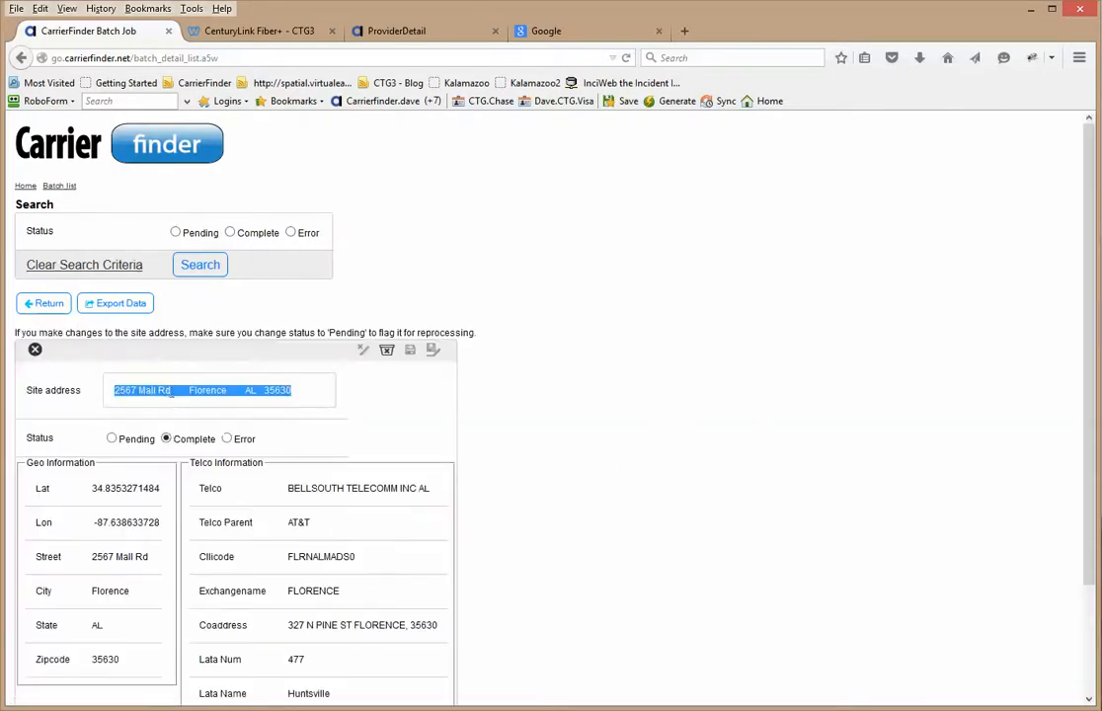
scroll(176, 415, "down", 2)
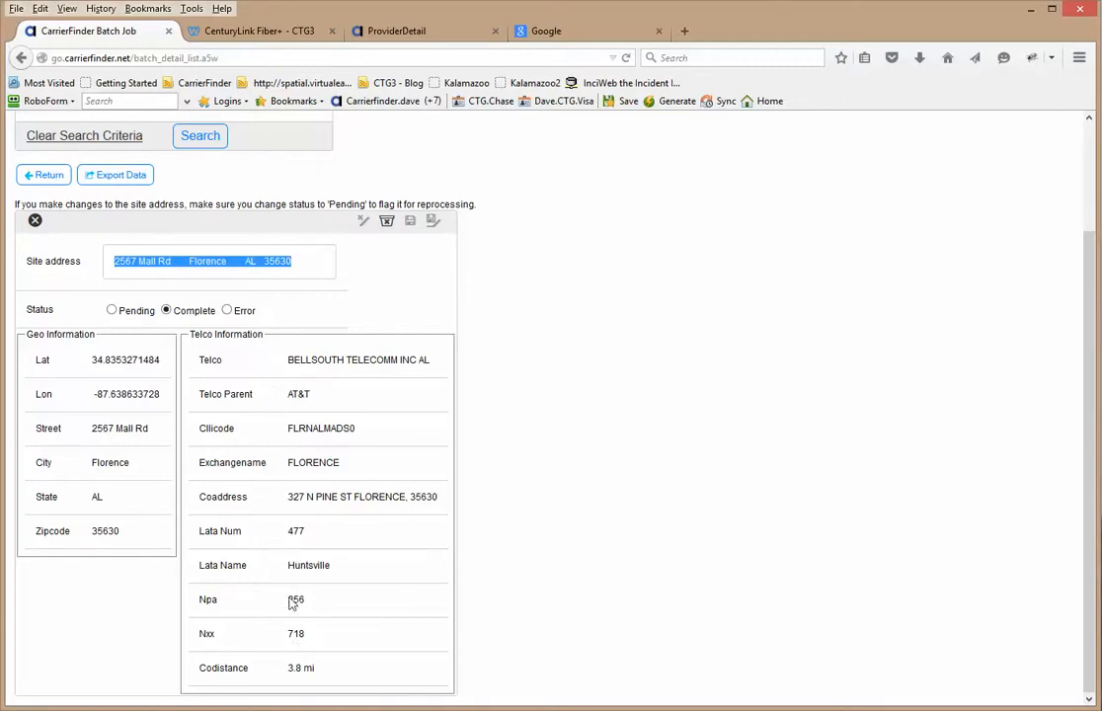
left_click(35, 222)
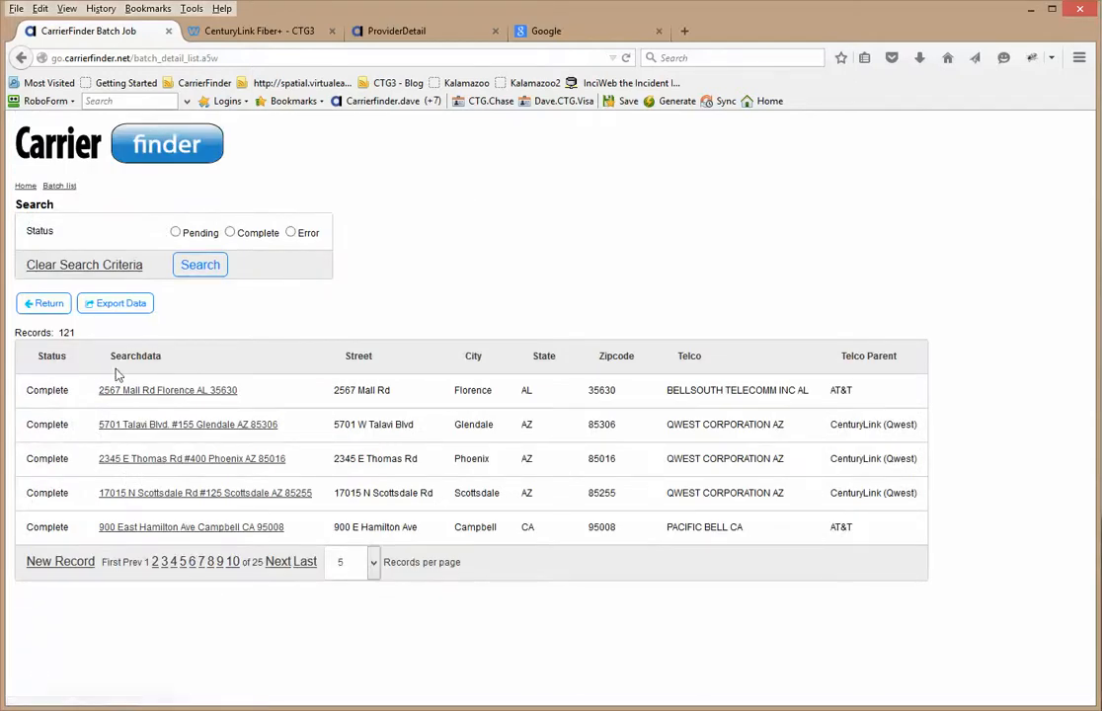
Filter the Demo job's records by Error status and delete the Knoxville record that lacks a street address
left_click(291, 233)
left_click(192, 265)
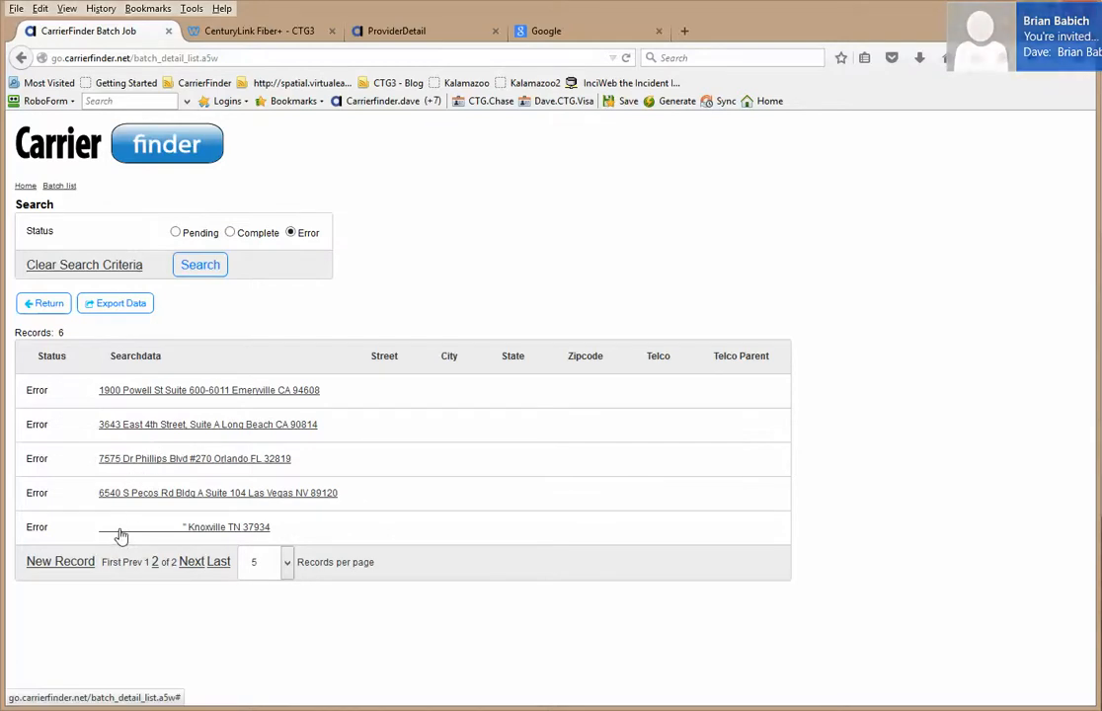
left_click(172, 532)
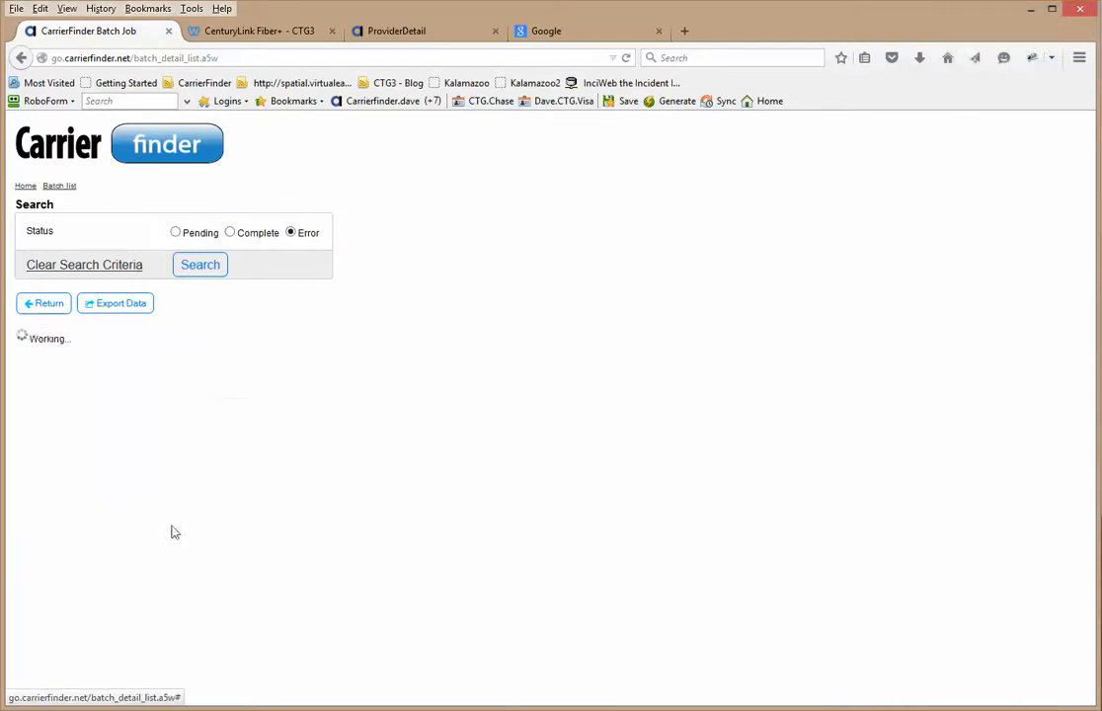
scroll(155, 506, "down", 2)
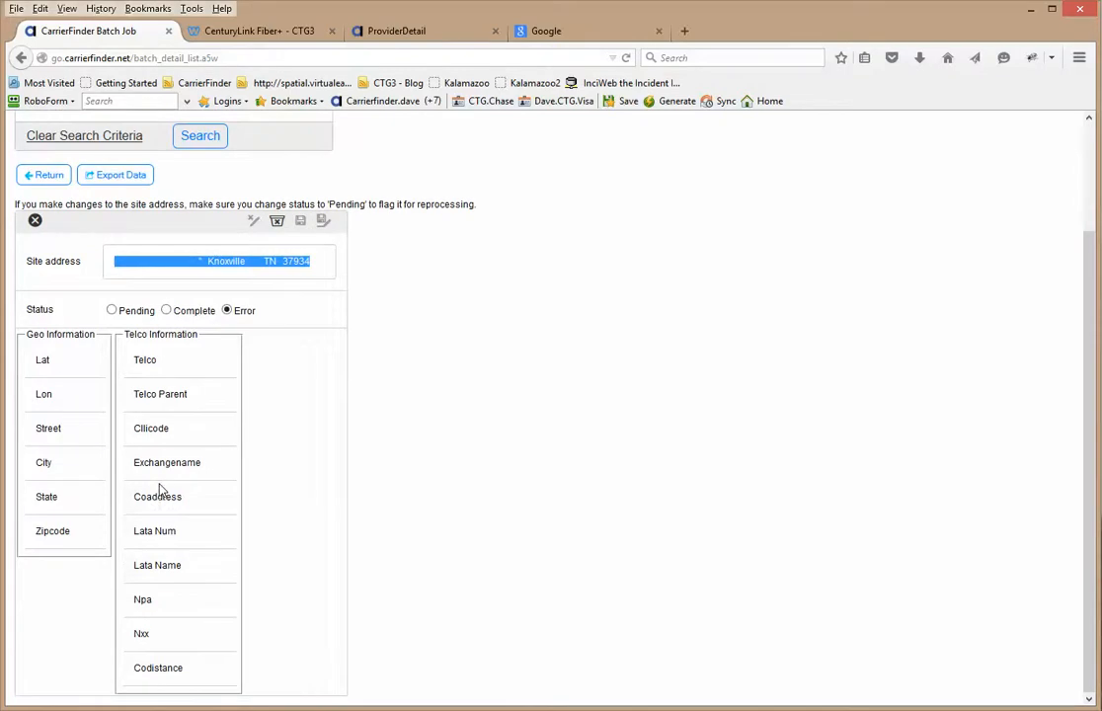
scroll(158, 494, "up", 2)
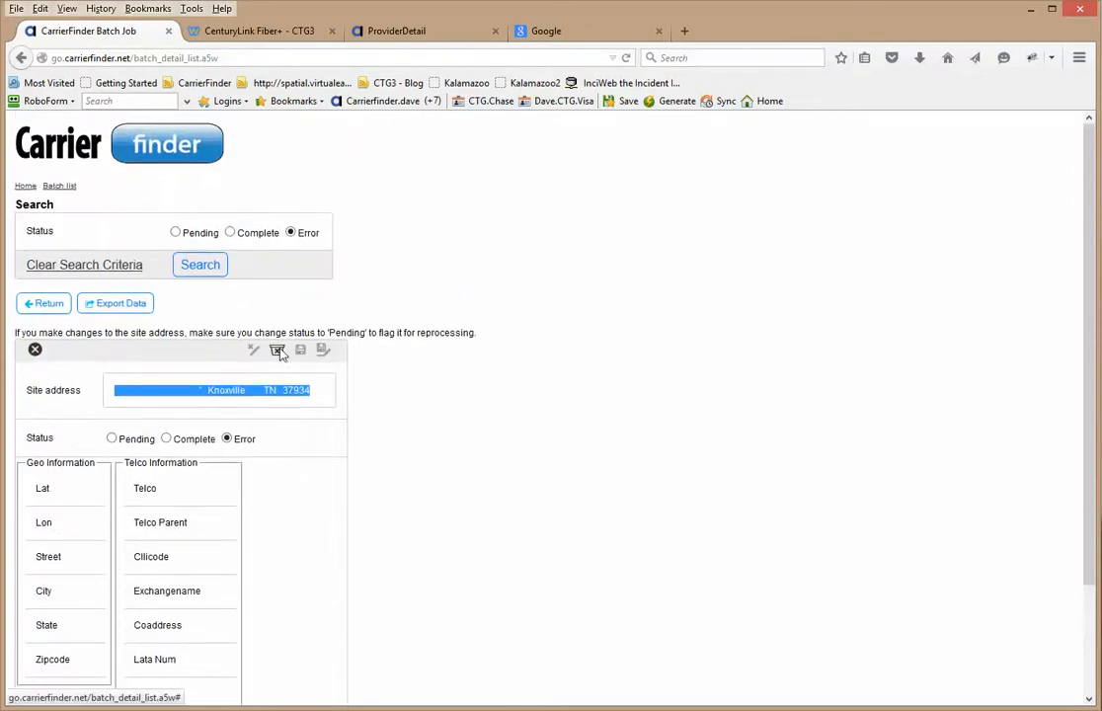
left_click(277, 350)
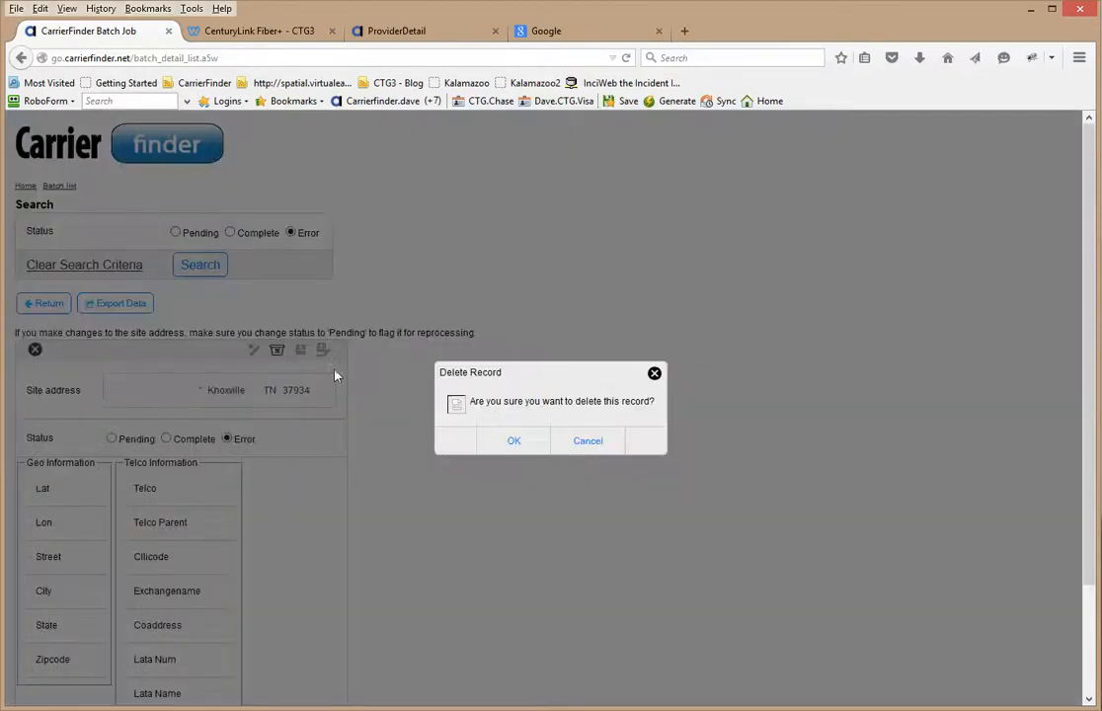
left_click(524, 445)
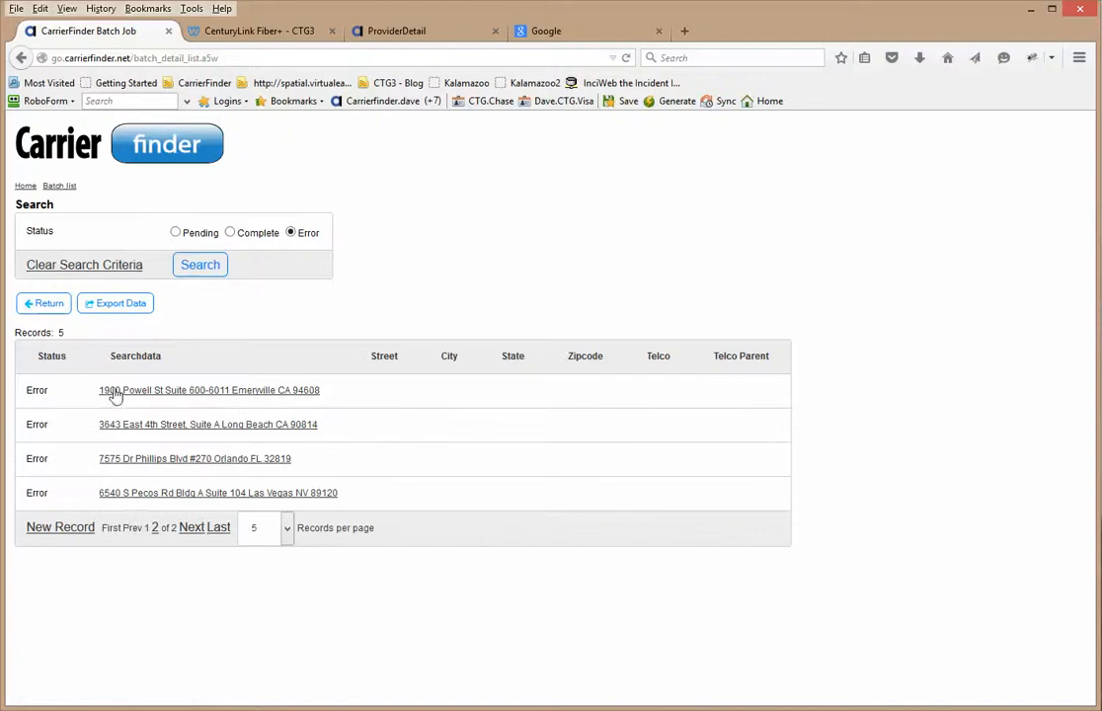
Remove the building and suite designation from the Las Vegas record's site address and save the record
left_click(142, 493)
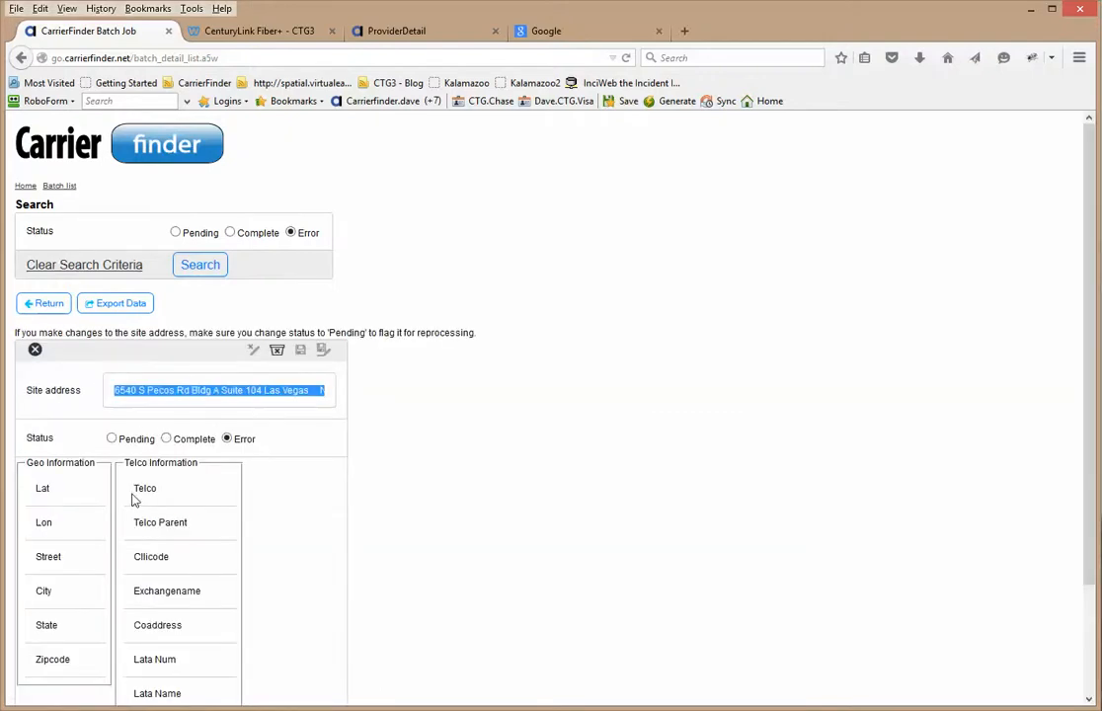
left_click(153, 398)
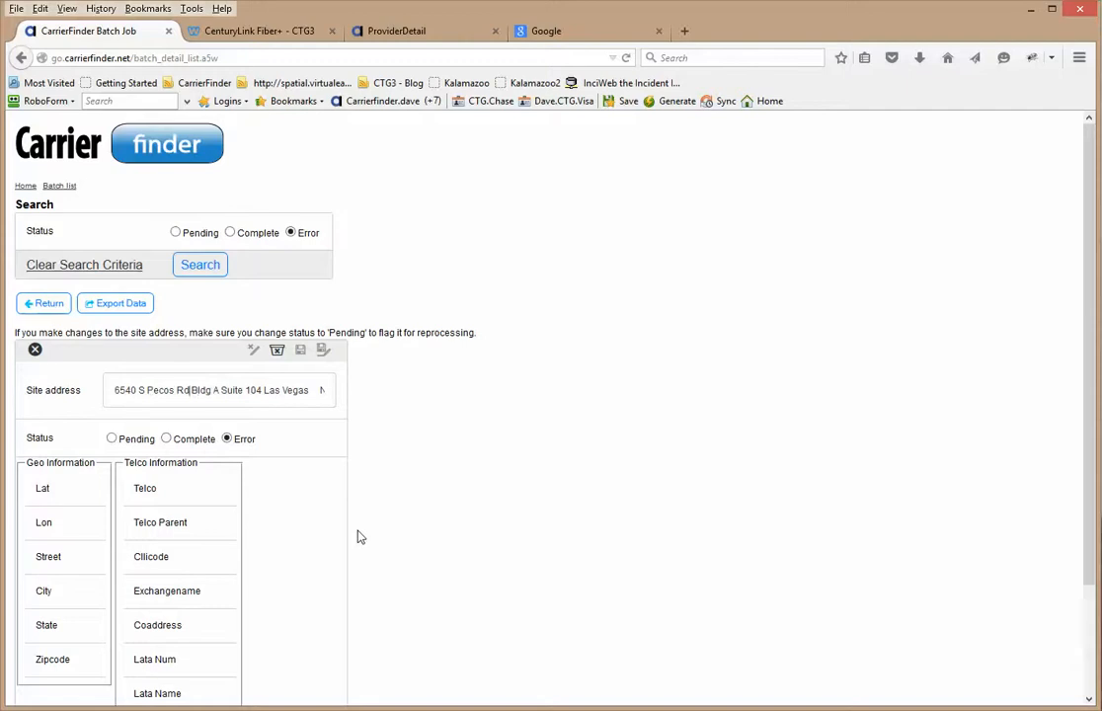
key("shift+Right")
key("shift+Right")
key("shift+Right")
key("shift+Right")
key("shift+Right")
key("shift+Right")
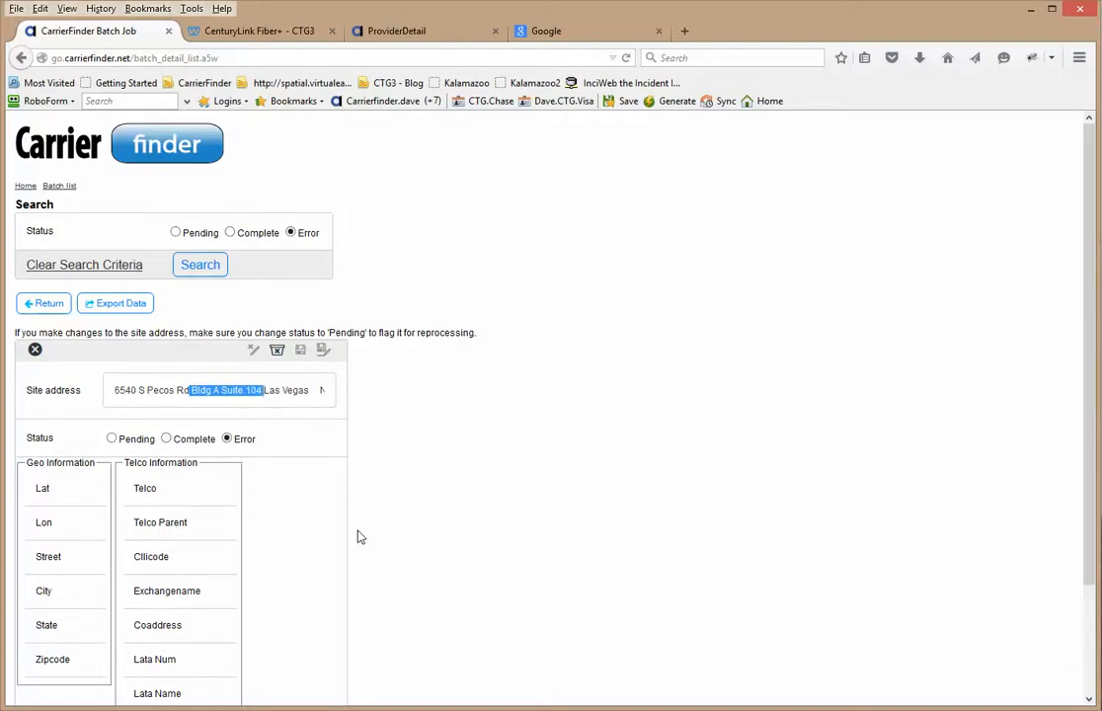
key("BackSpace")
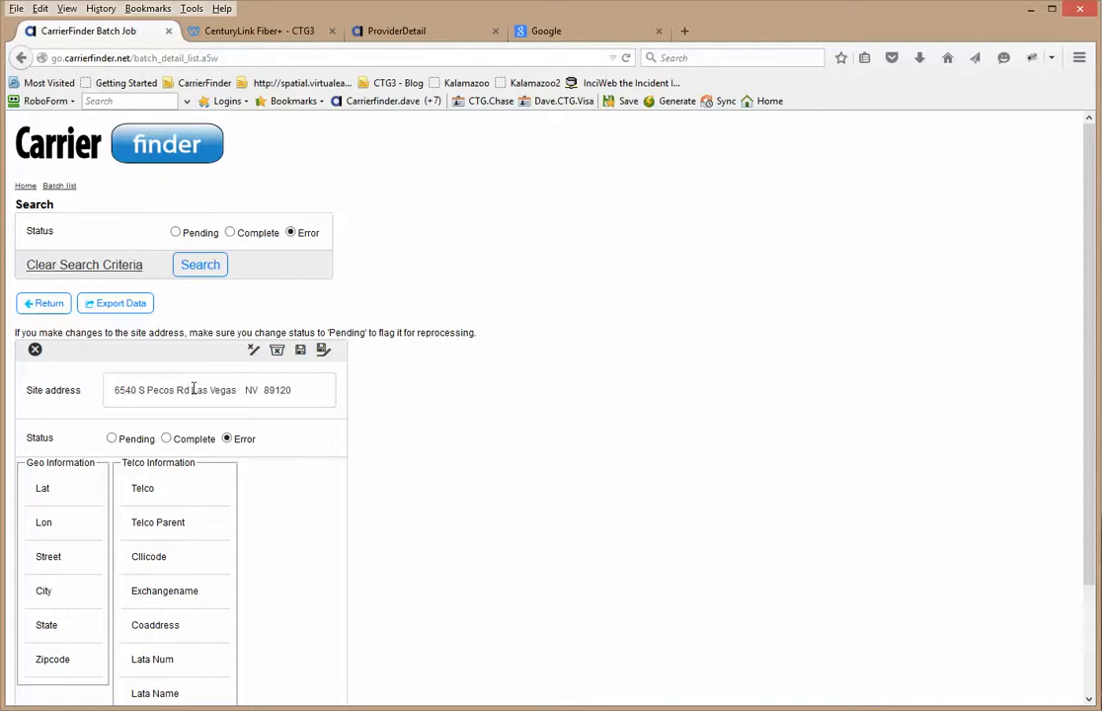
left_click(300, 352)
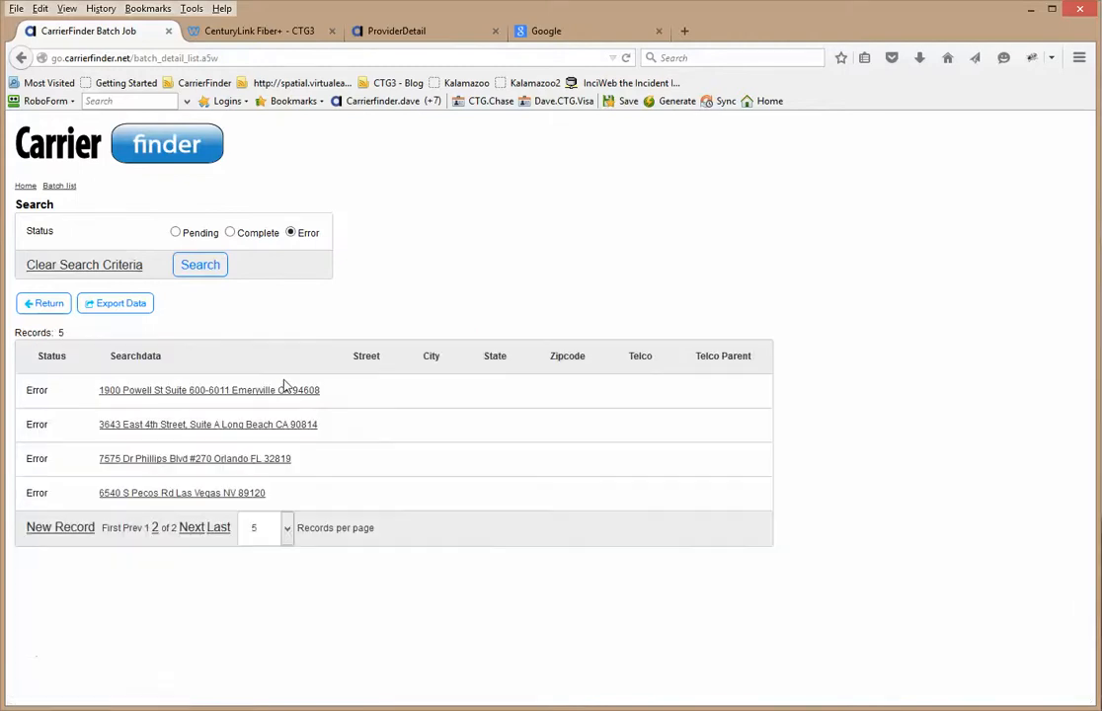
Reopen the Las Vegas record, set its status to Pending for reprocessing, and save it
left_click(181, 496)
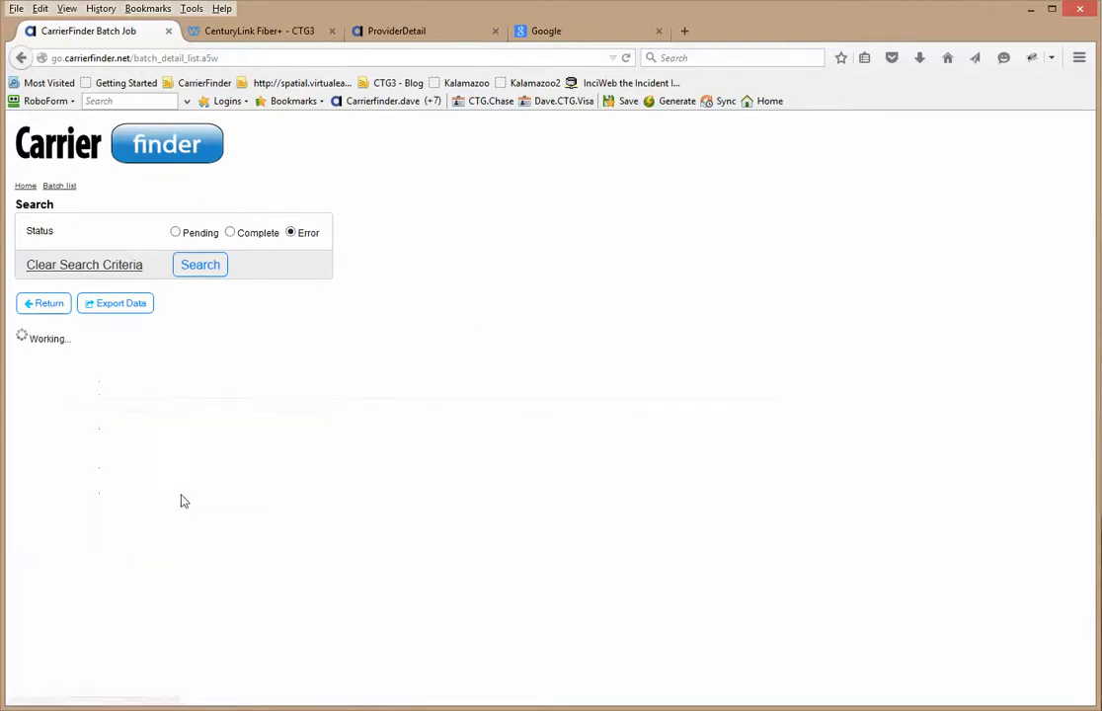
scroll(200, 480, "down", 2)
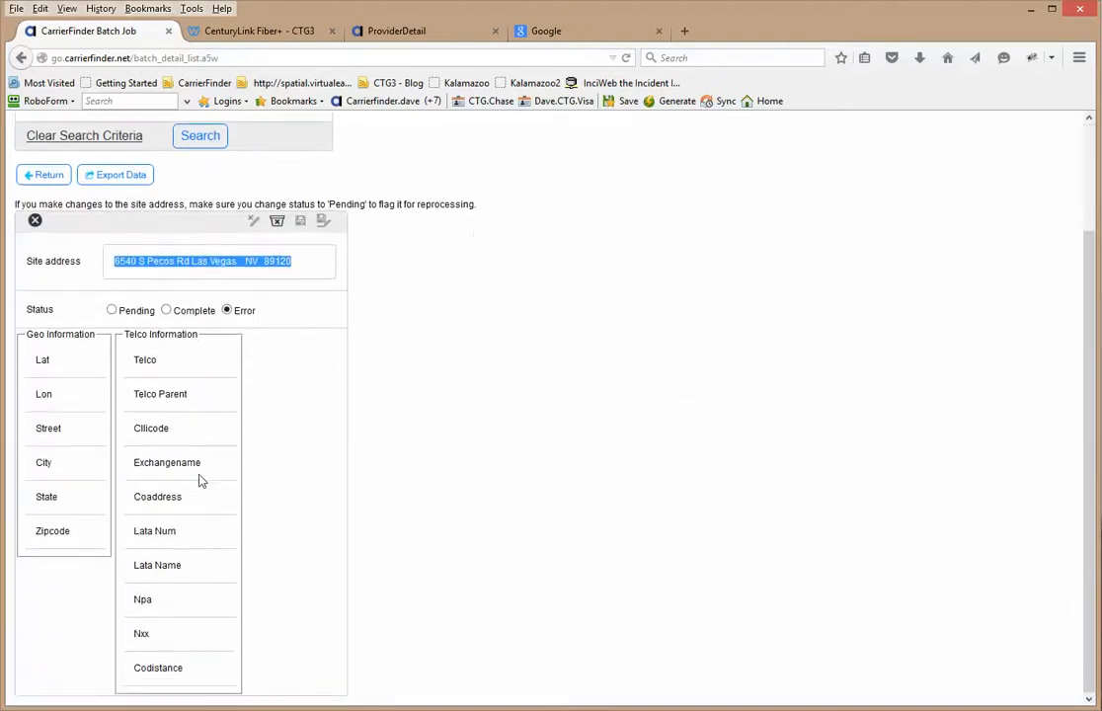
left_click(112, 309)
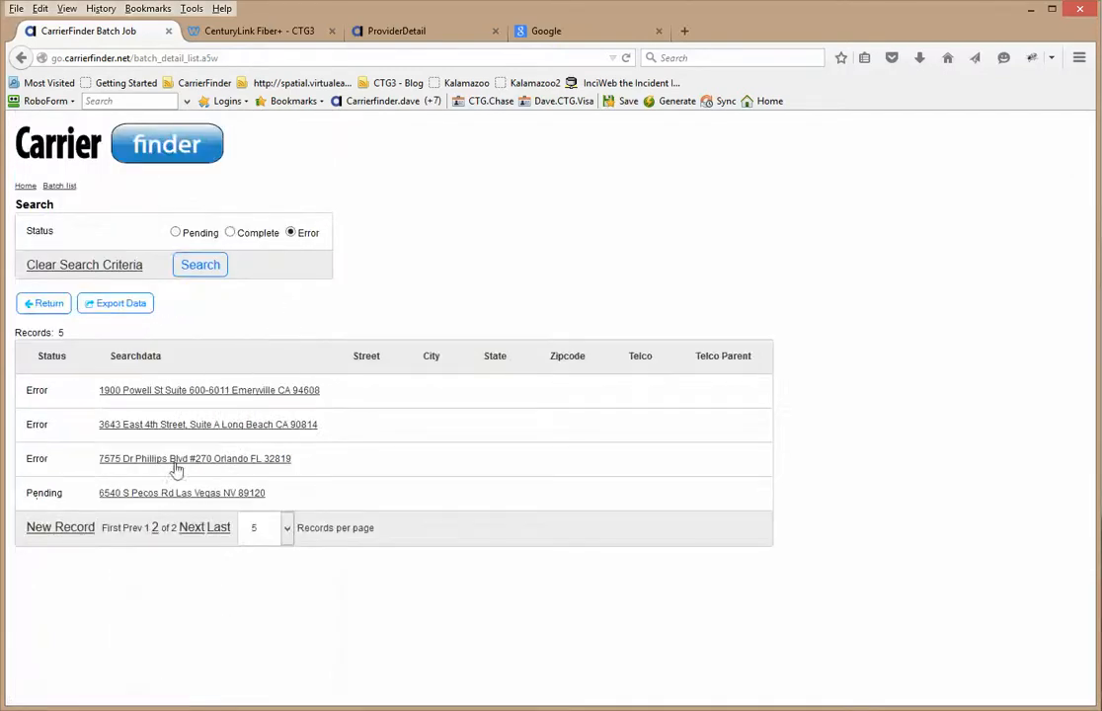
Delete the street suffix and unit number from the Orlando record's site address and save the record
left_click(176, 463)
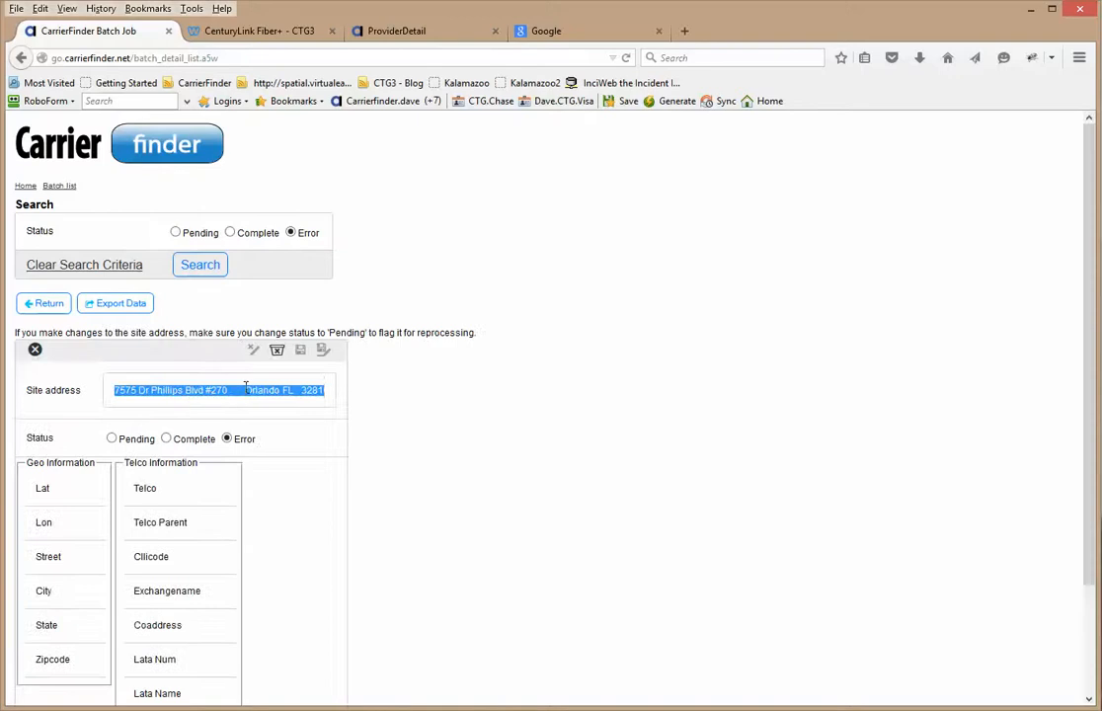
left_click(246, 389)
key("shift+Left")
key("shift+Left")
key("shift+Left")
key("shift+Left")
key("shift+Left")
key("shift+Left")
key("shift+Left")
key("shift+Left")
key("shift+Left")
key("shift+Left")
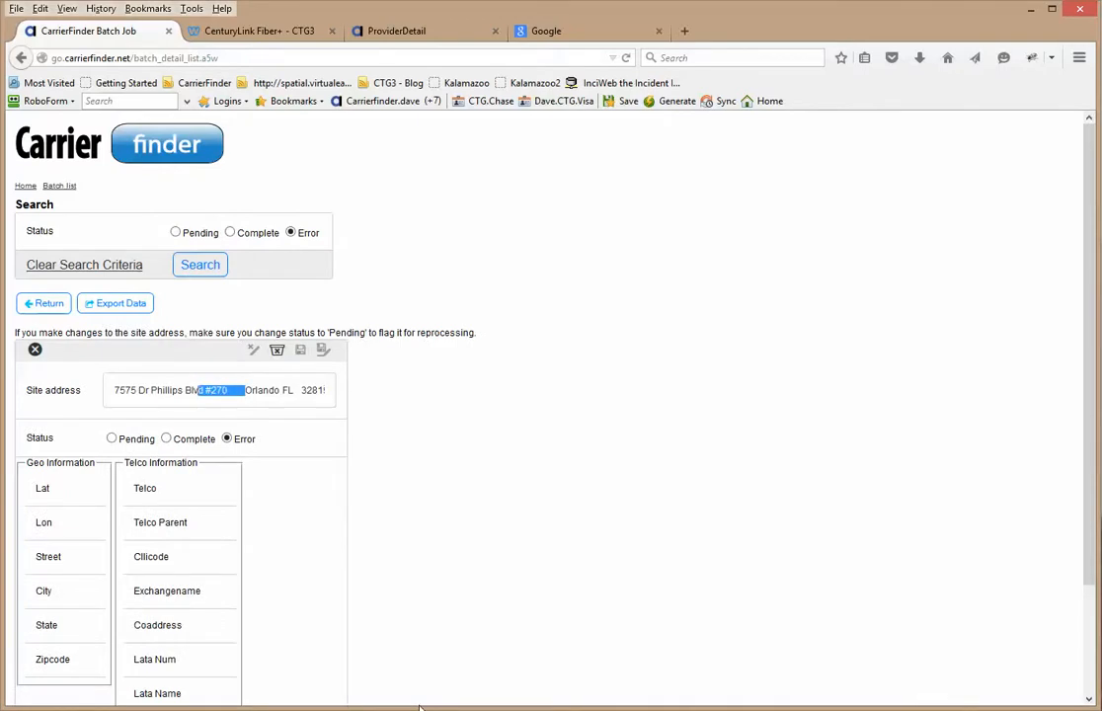
key("BackSpace")
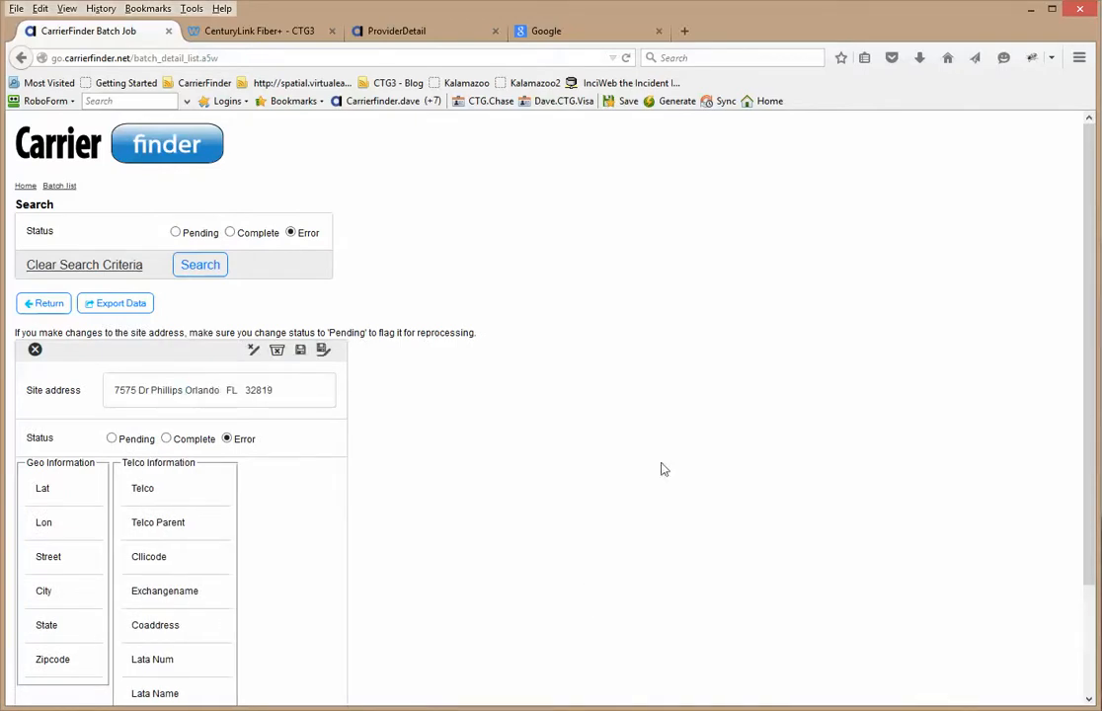
left_click(300, 350)
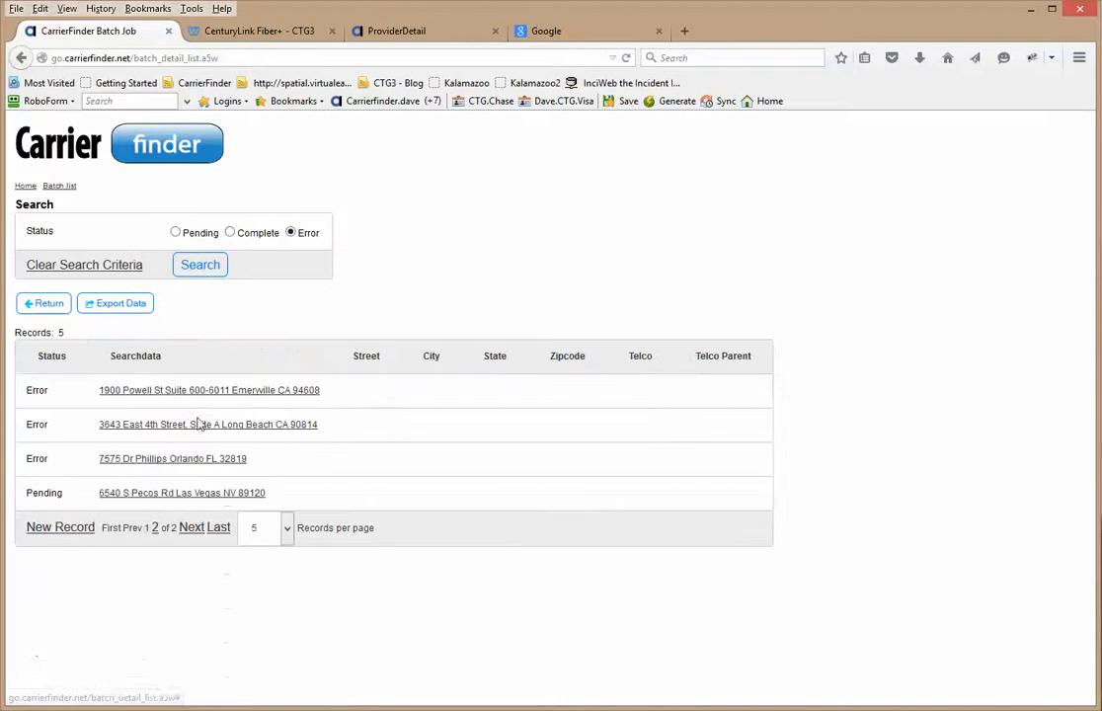
Reopen the Orlando record, set its status to Pending, and save it
left_click(153, 460)
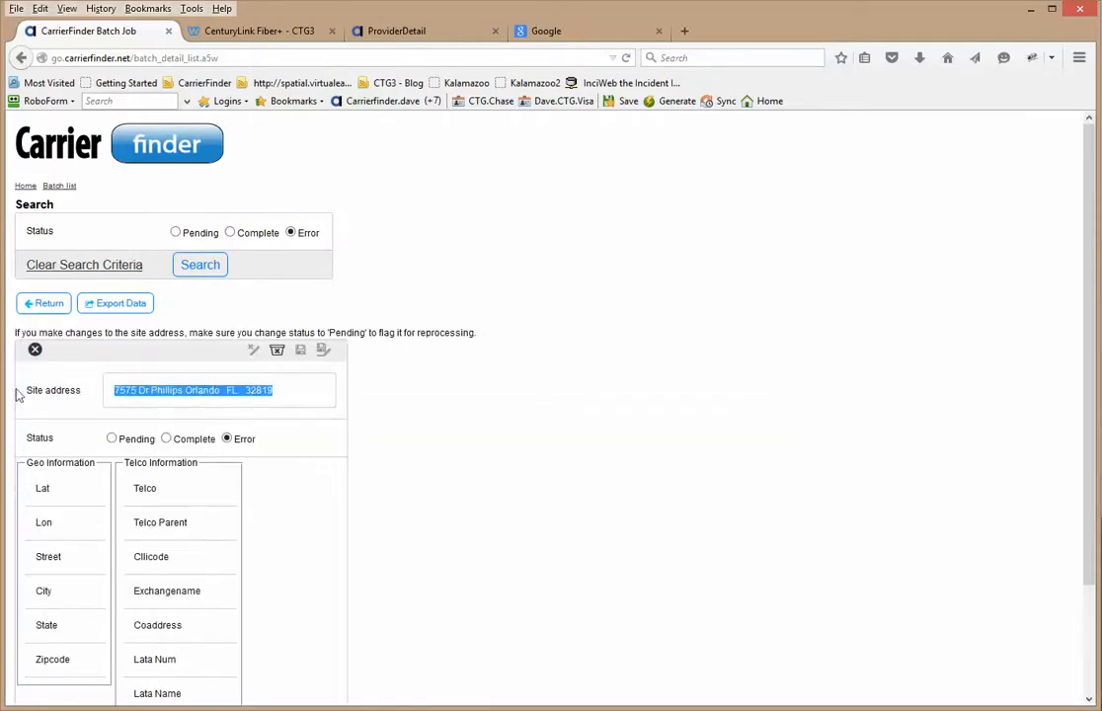
left_click(209, 400)
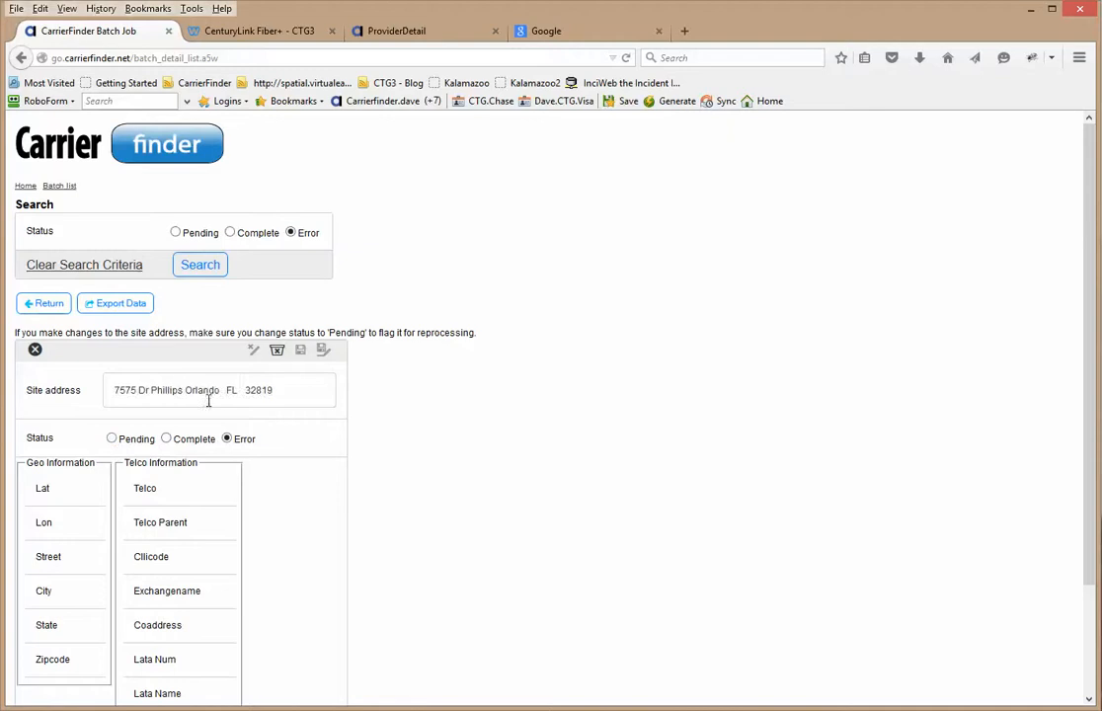
left_click(114, 439)
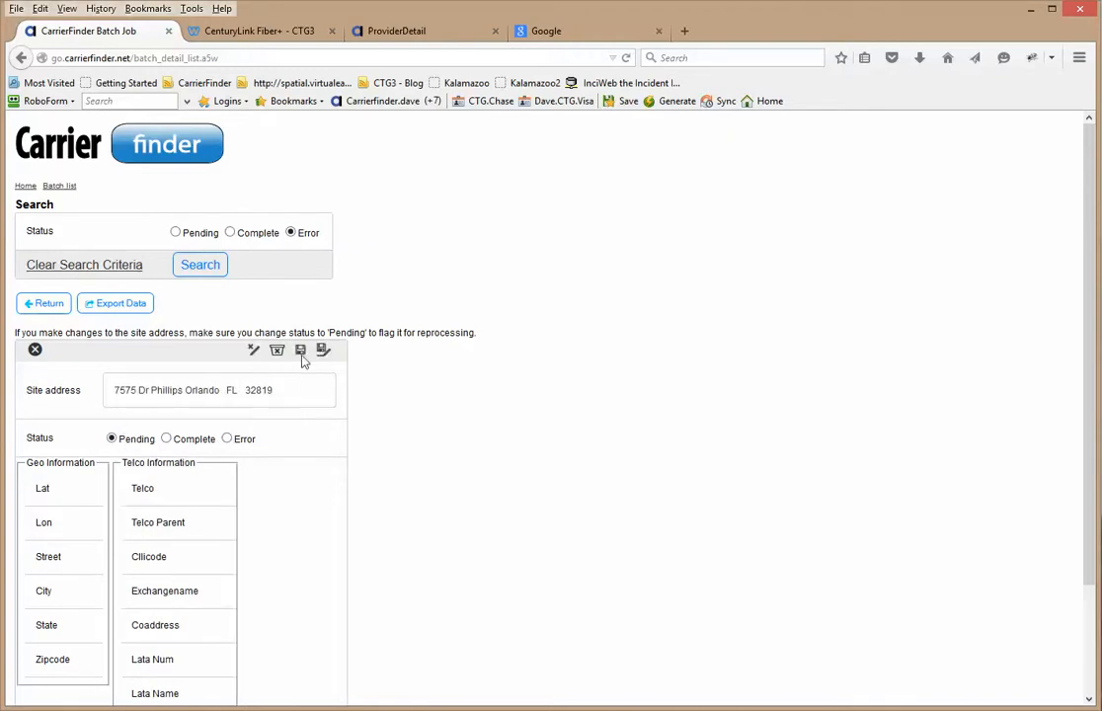
left_click(302, 355)
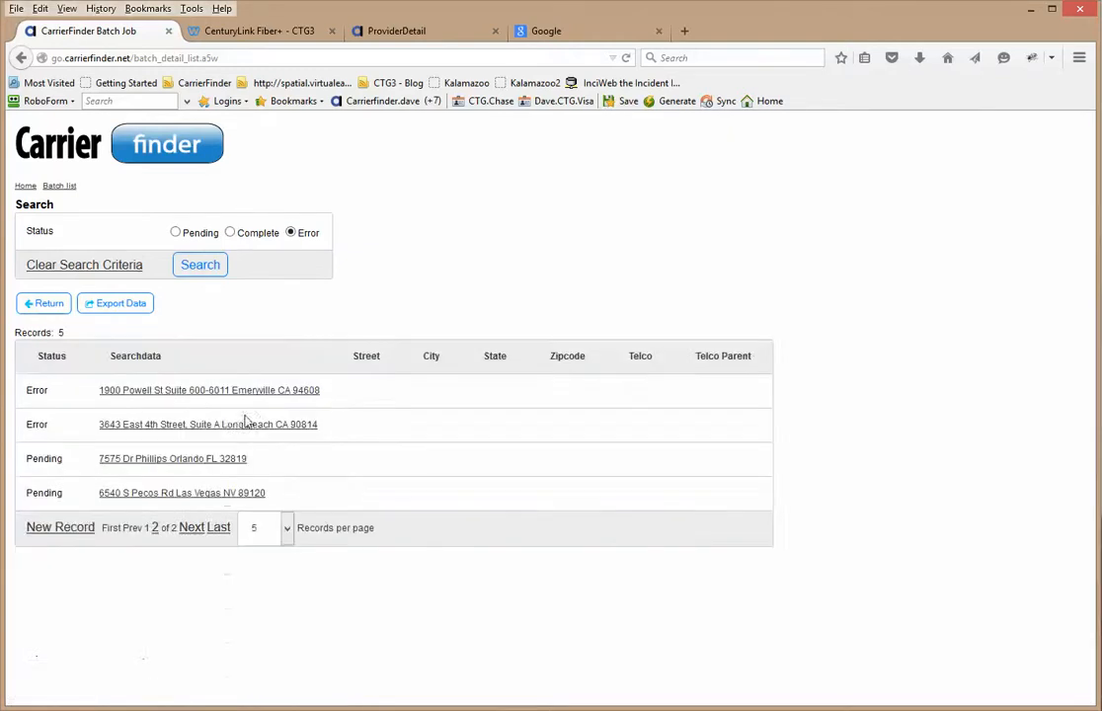
Remove the suite from the Long Beach record's site address, set its status to Pending, and save the record
left_click(142, 428)
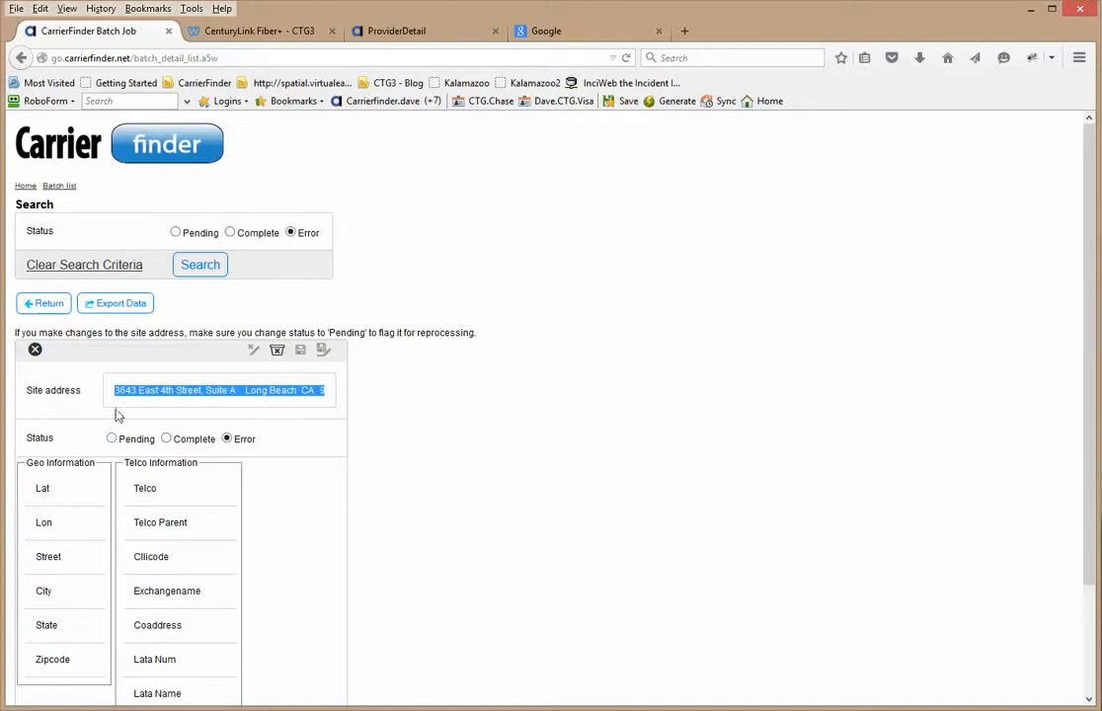
triple_click(202, 393)
key("Home")
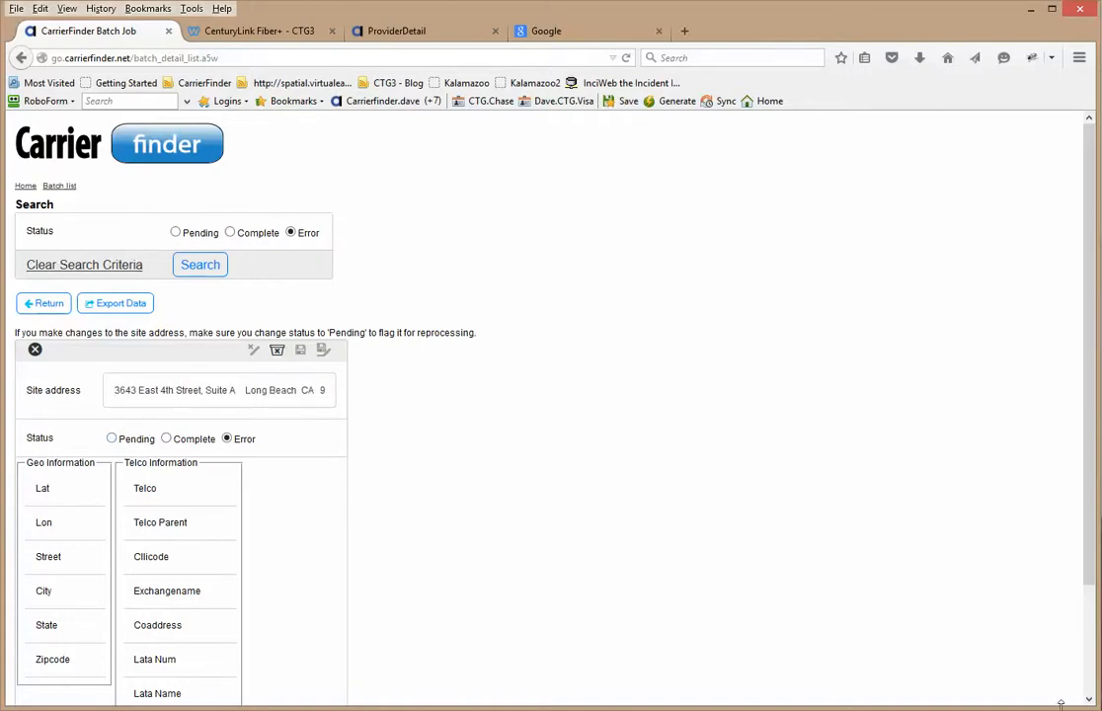
left_click(204, 384)
key("ctrl+shift+Right")
key("ctrl+shift+Right")
key("Delete")
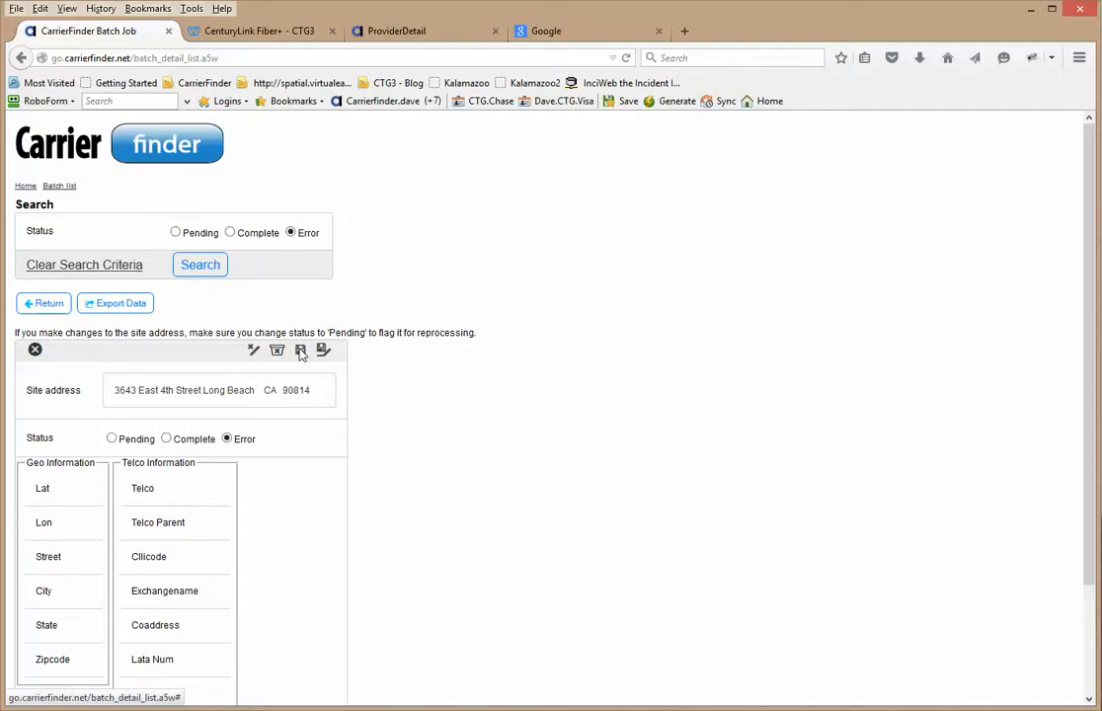
left_click(111, 438)
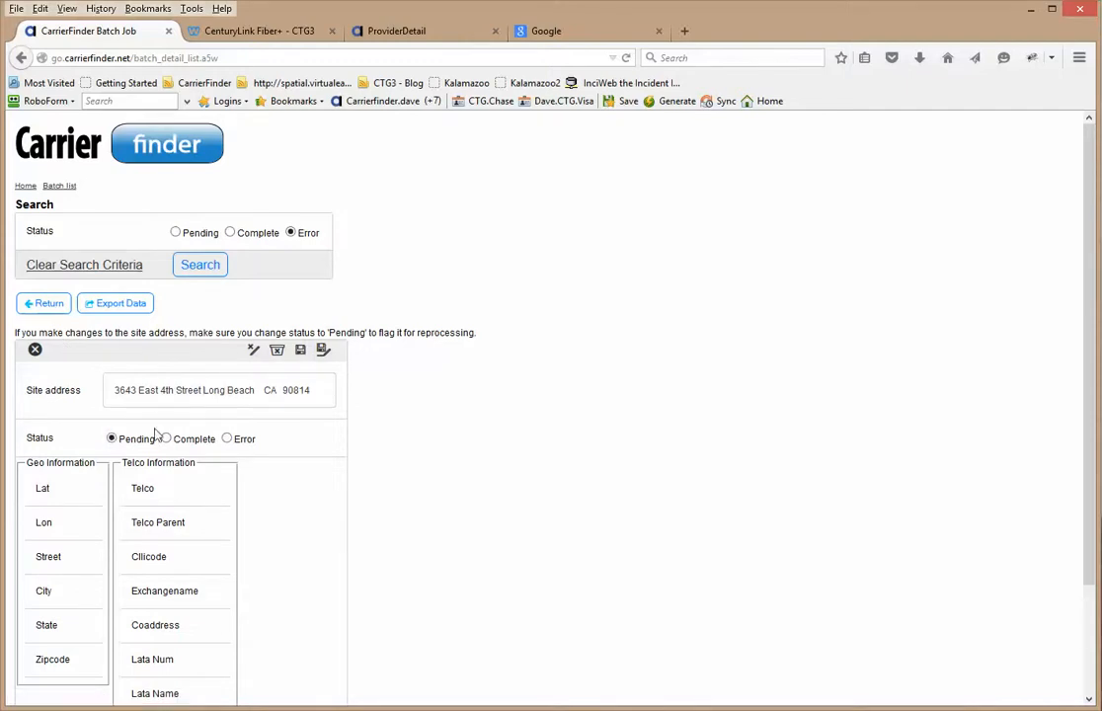
left_click(299, 355)
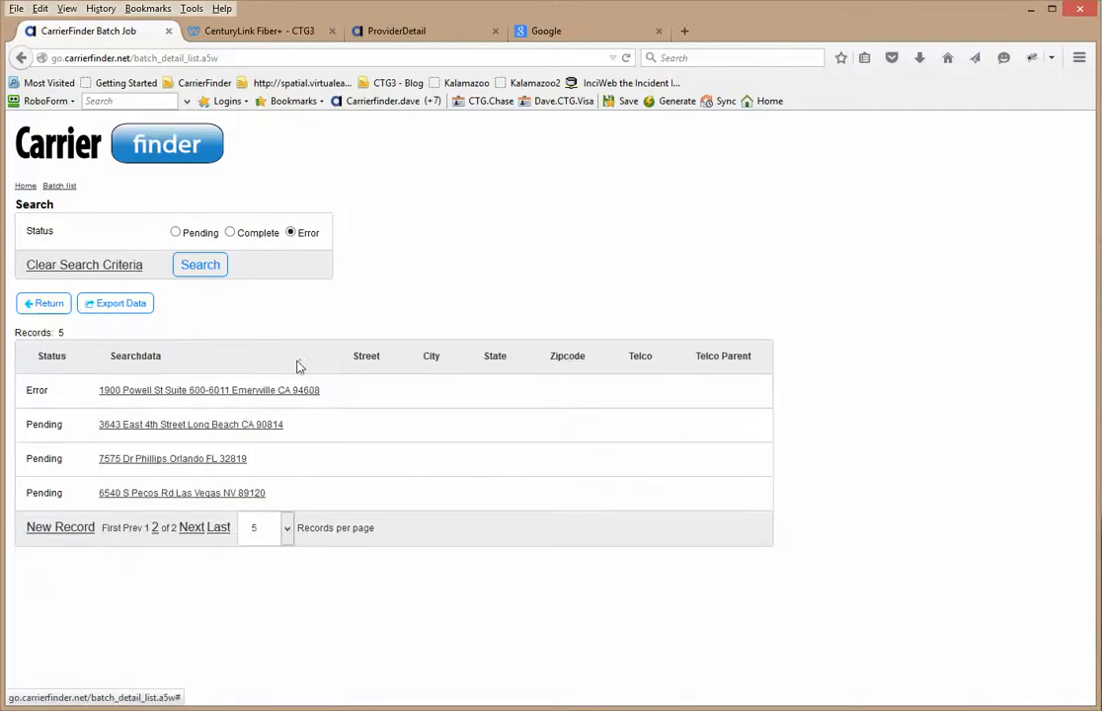
Set the Emeryville record's status to Pending, remove the suite number from its site address, and save the record
left_click(207, 391)
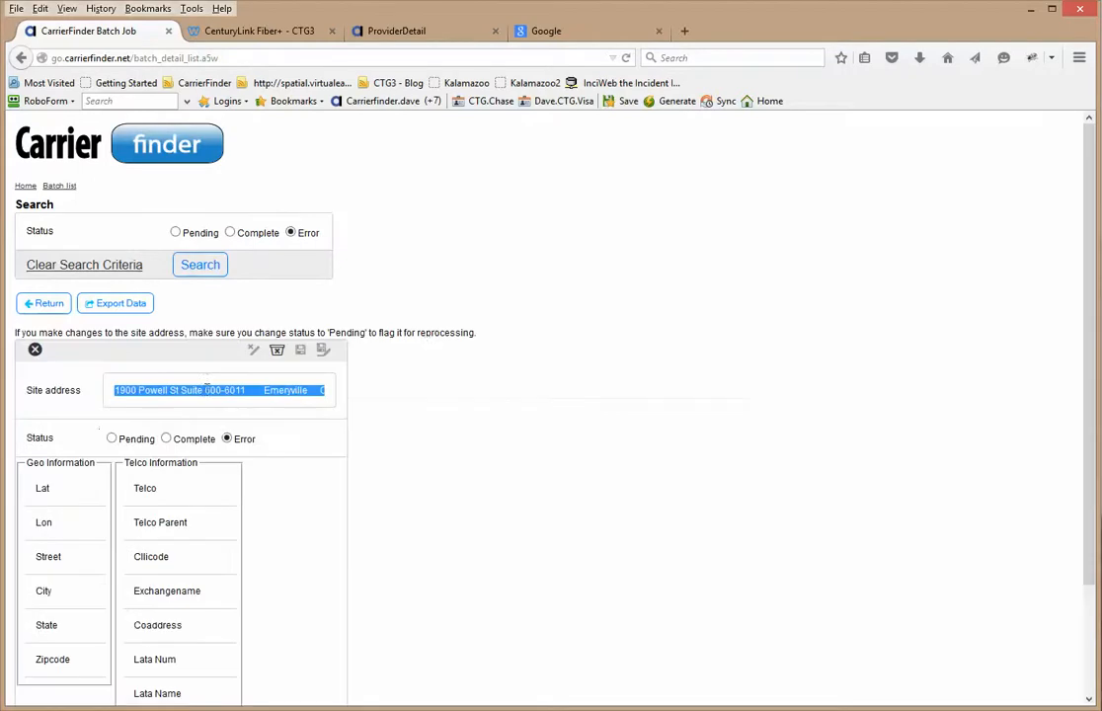
left_click(112, 439)
left_click(221, 390)
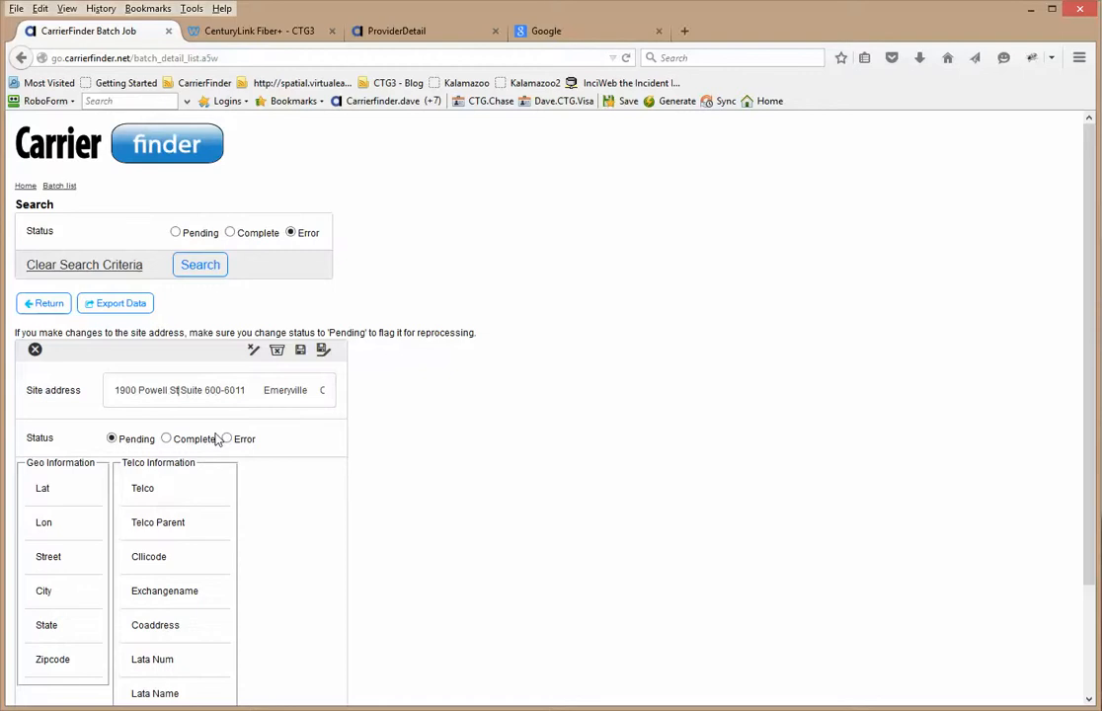
key("shift+Right")
key("shift+Right")
key("shift+Right")
key("shift+Right")
key("shift+Right")
key("shift+Right")
key("shift+Right")
key("shift+Right")
key("shift+Right")
key("shift+Right")
key("shift+Right")
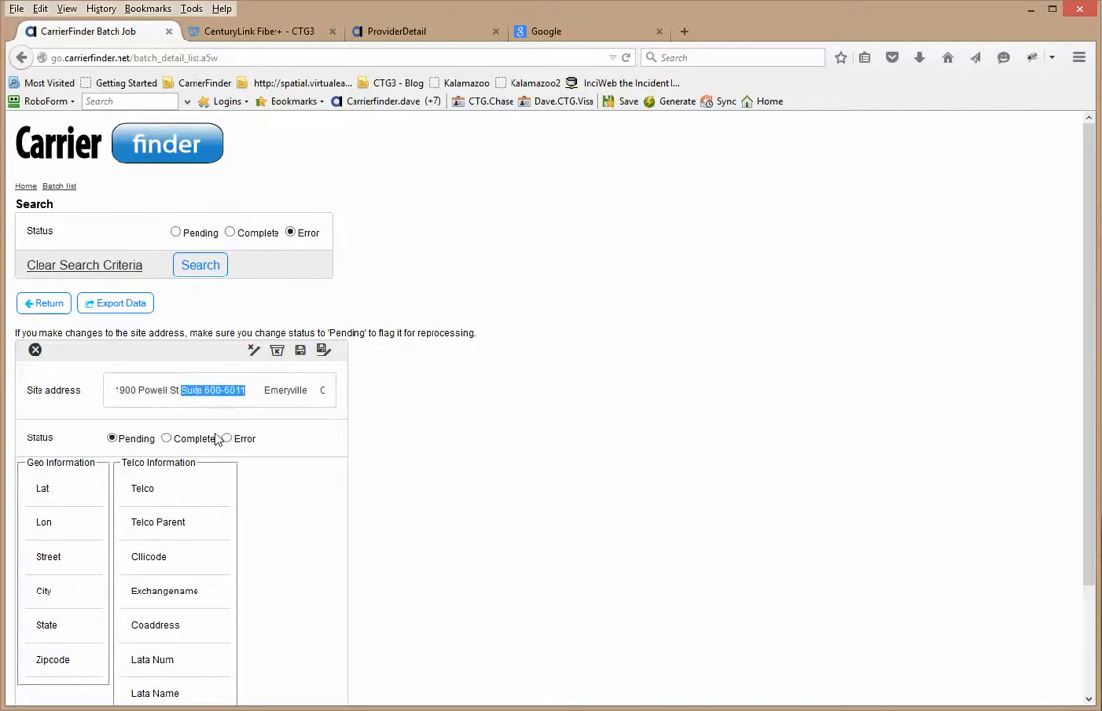
key("Delete")
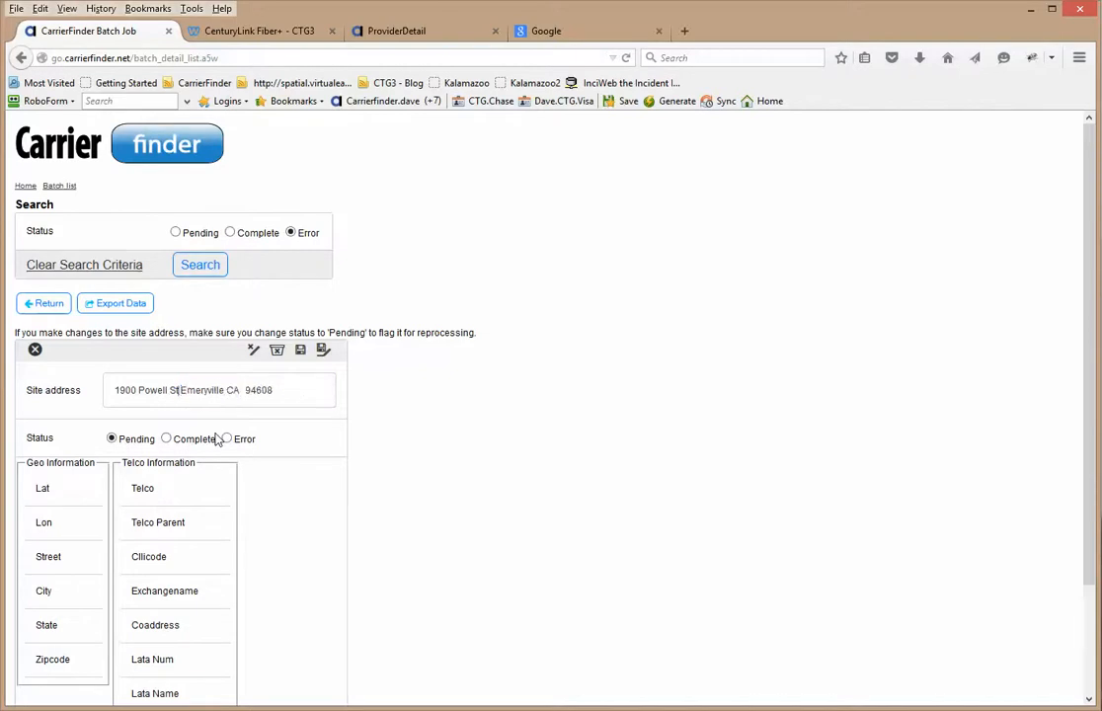
left_click(301, 353)
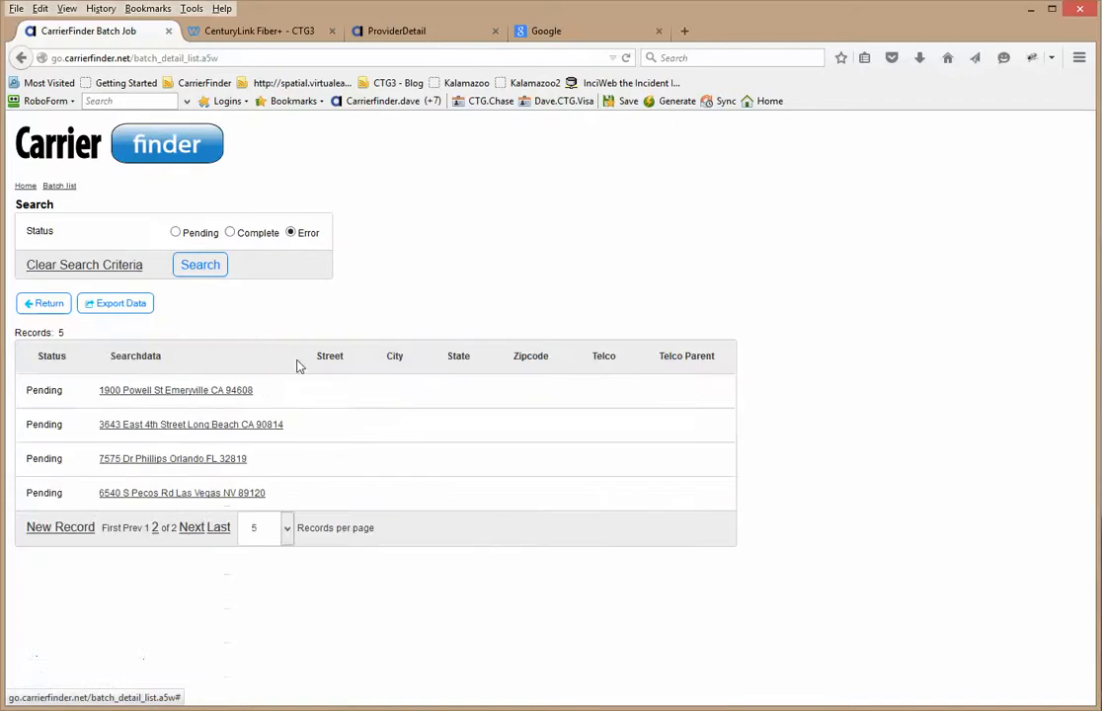
Reopen the Emeryville record to check its address and status, and return to the batch job list
left_click(160, 392)
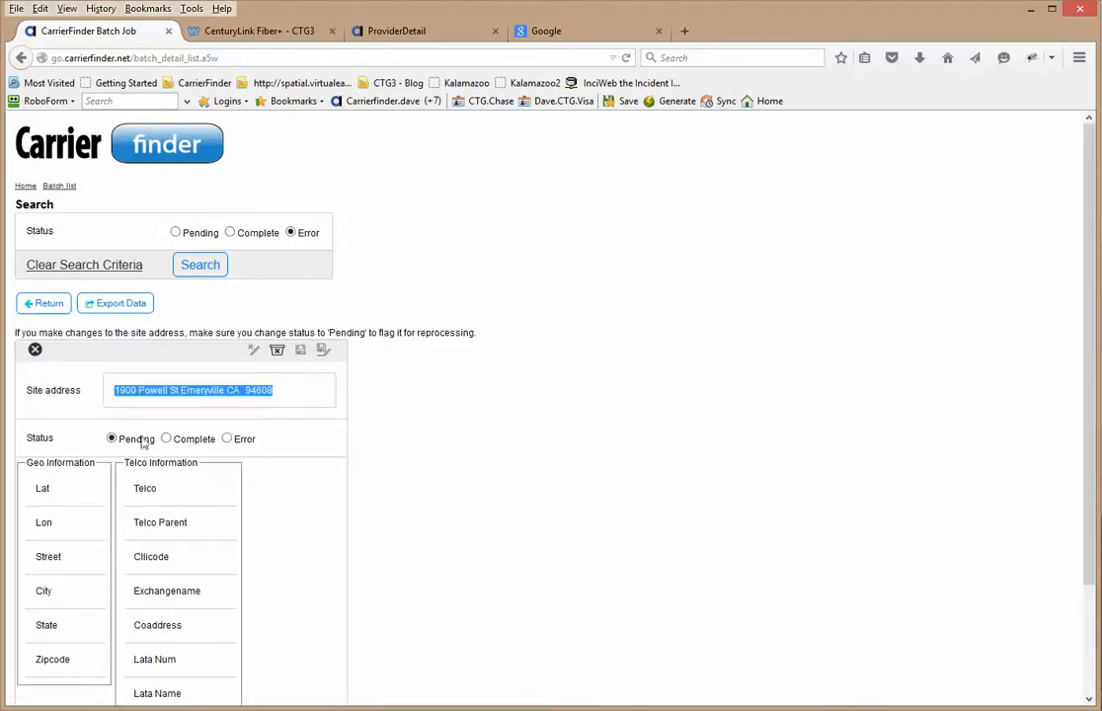
left_click(32, 303)
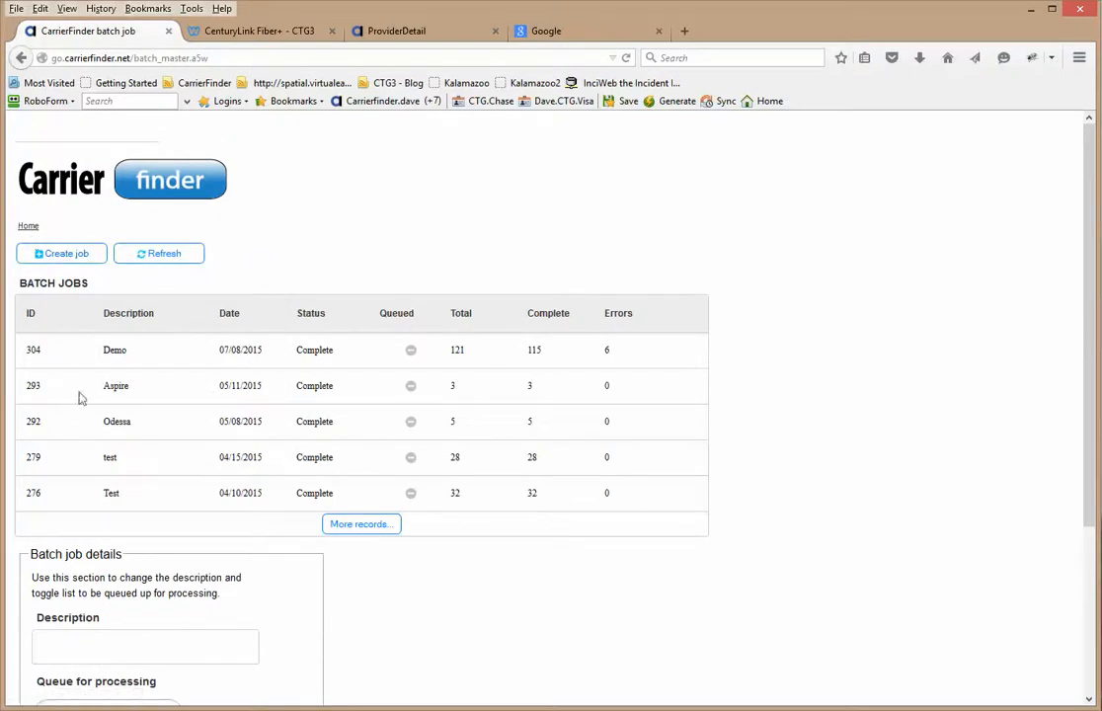
scroll(83, 348, "down", 3)
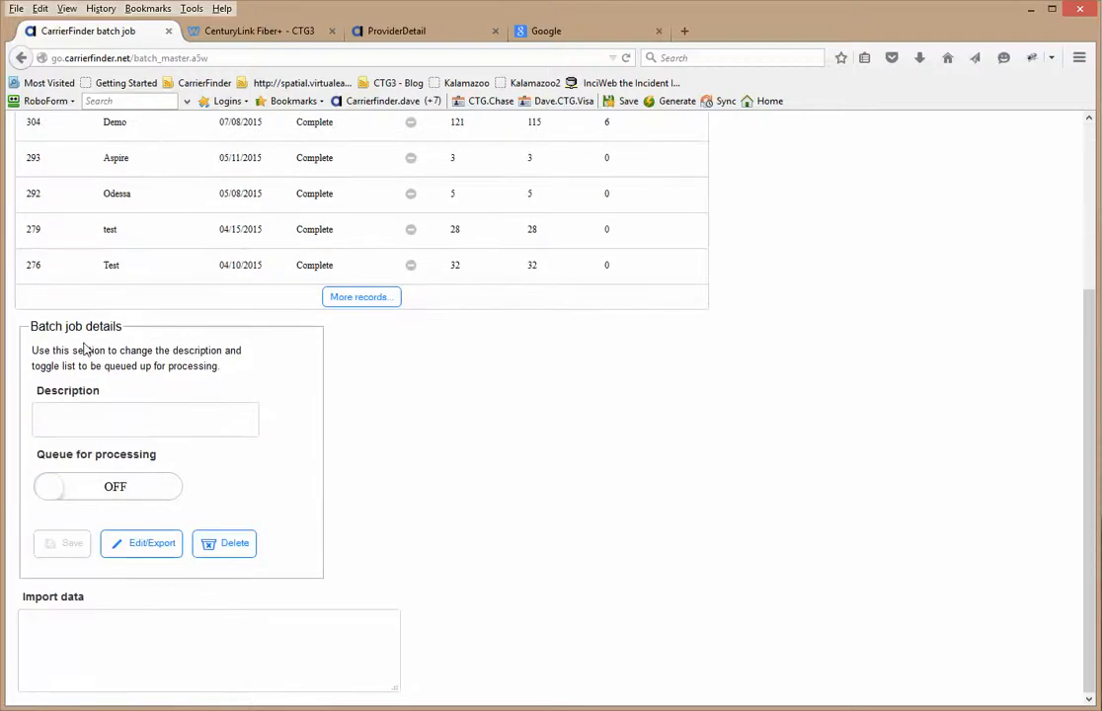
scroll(85, 348, "up", 3)
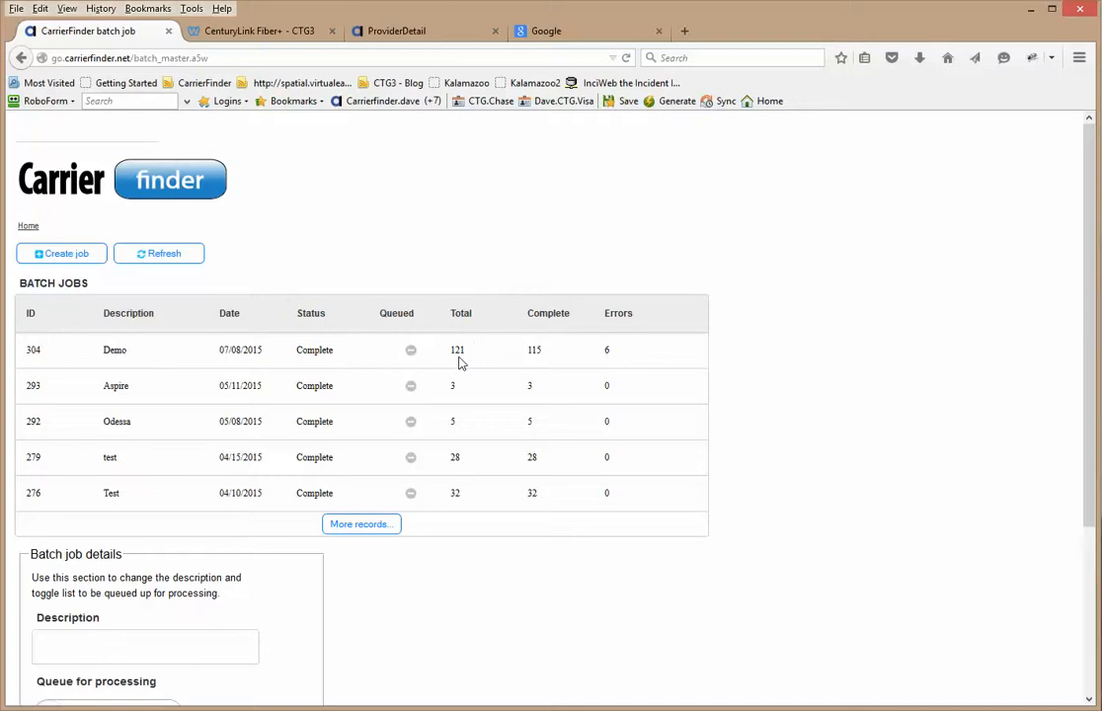
Select the Demo job, switch Queue for processing to ON, and save the job to reprocess its pending records
scroll(458, 364, "down", 2)
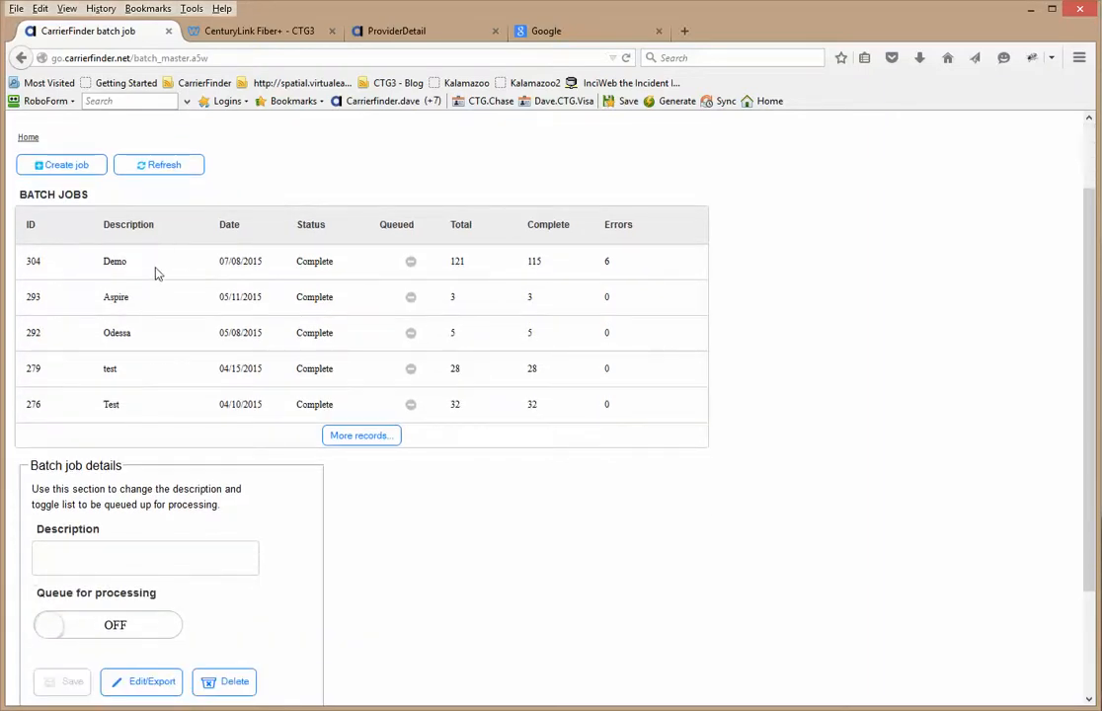
left_click(155, 267)
left_click(82, 628)
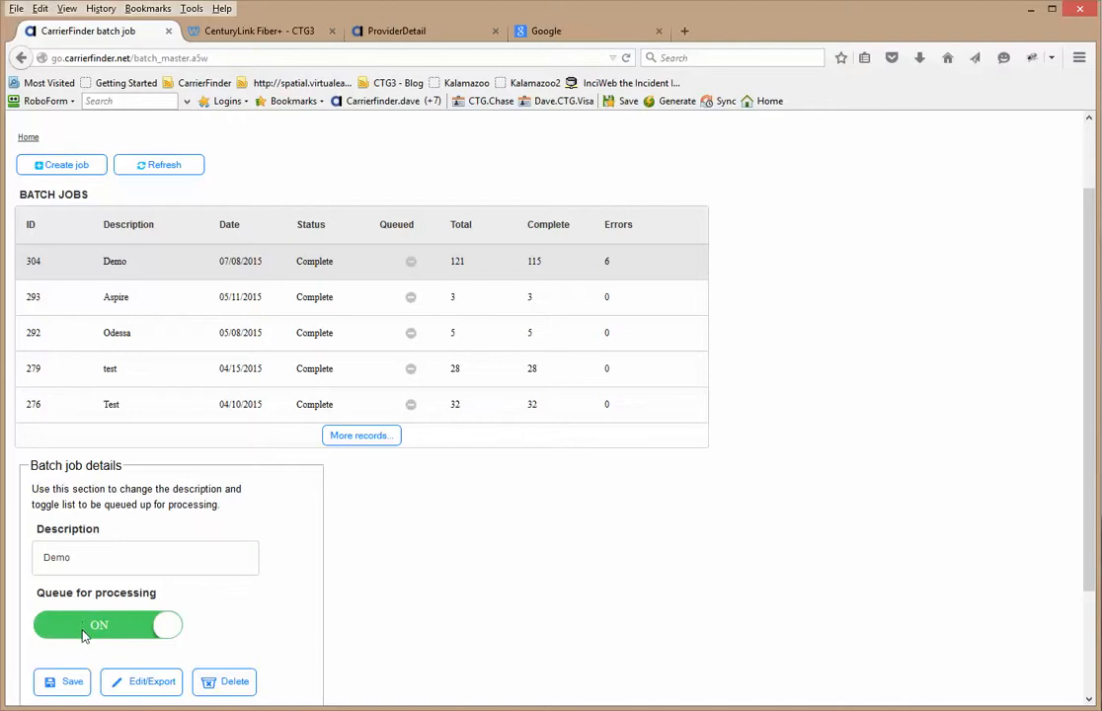
left_click(70, 683)
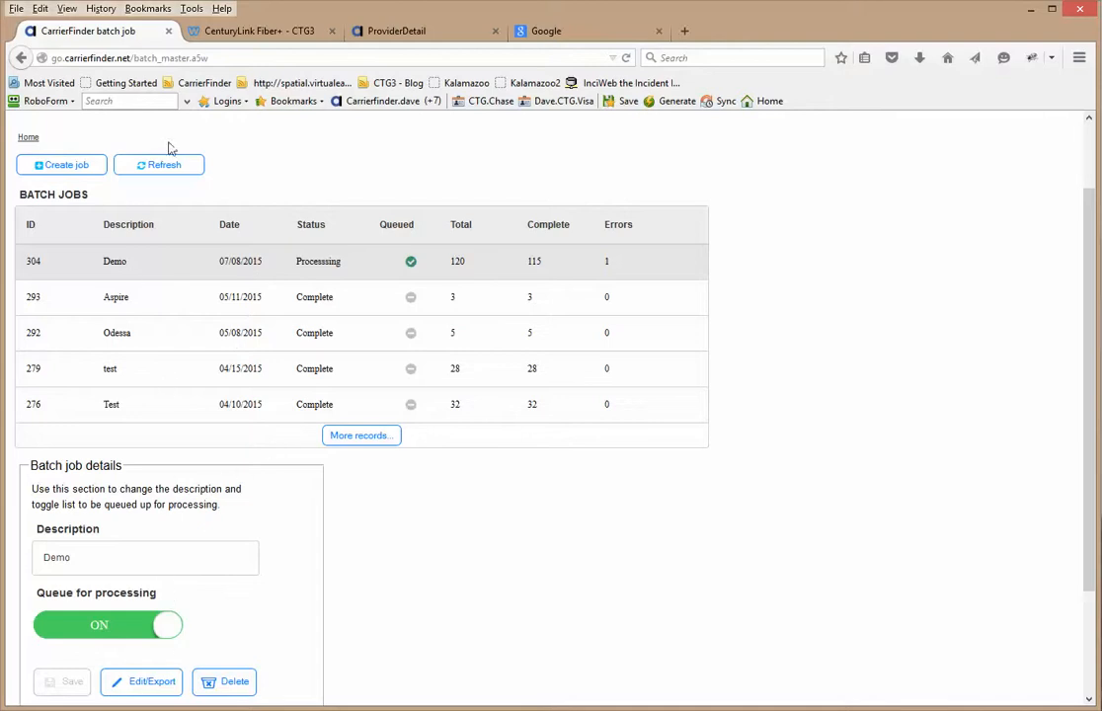
Refresh the batch job list and open the Demo job's records for editing or export
left_click(153, 168)
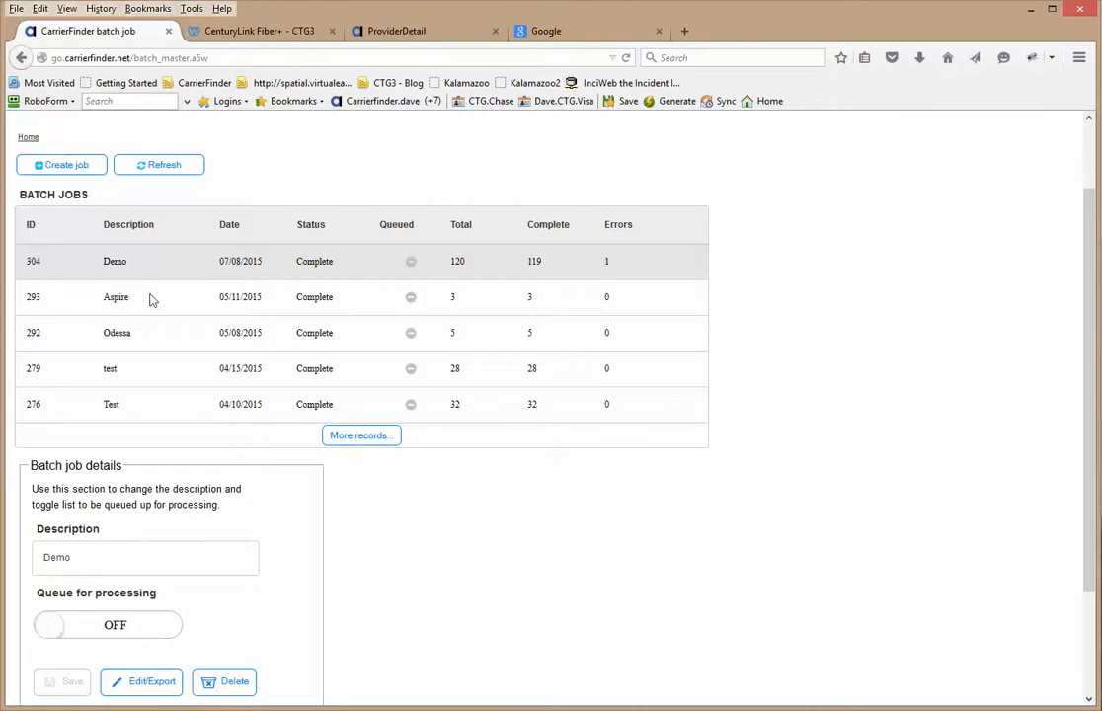
left_click(151, 684)
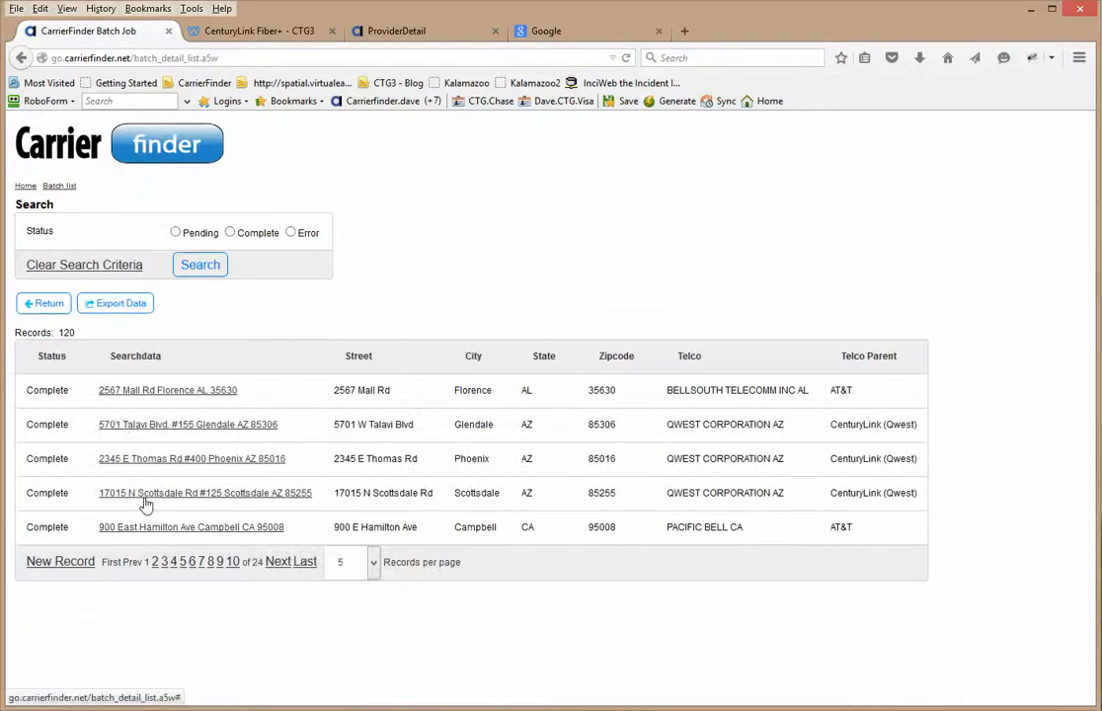
Export the Demo job's records as an Excel file, save it, and open the downloaded workbook in Excel
left_click(101, 307)
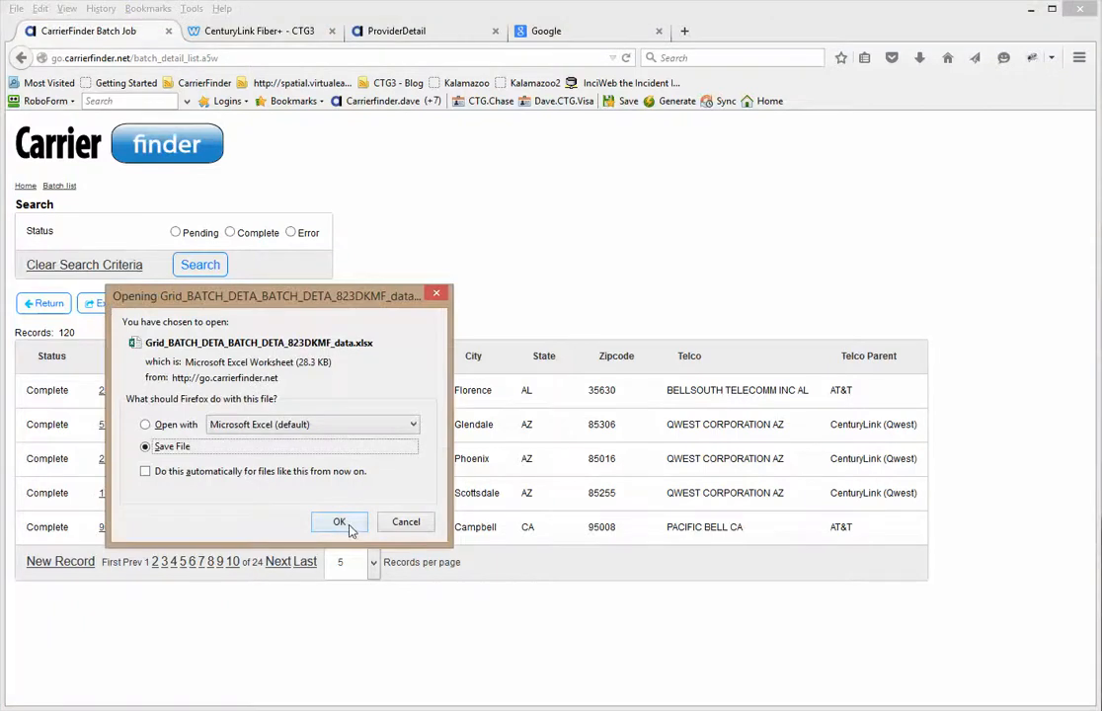
left_click(341, 523)
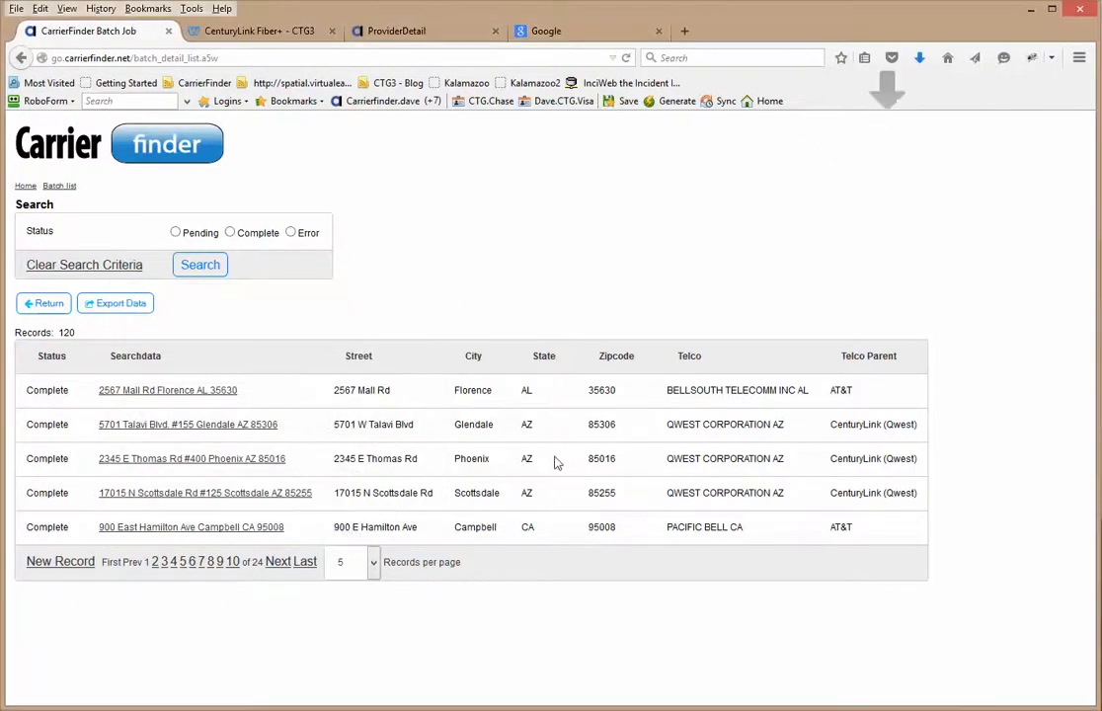
left_click(921, 61)
left_click(837, 99)
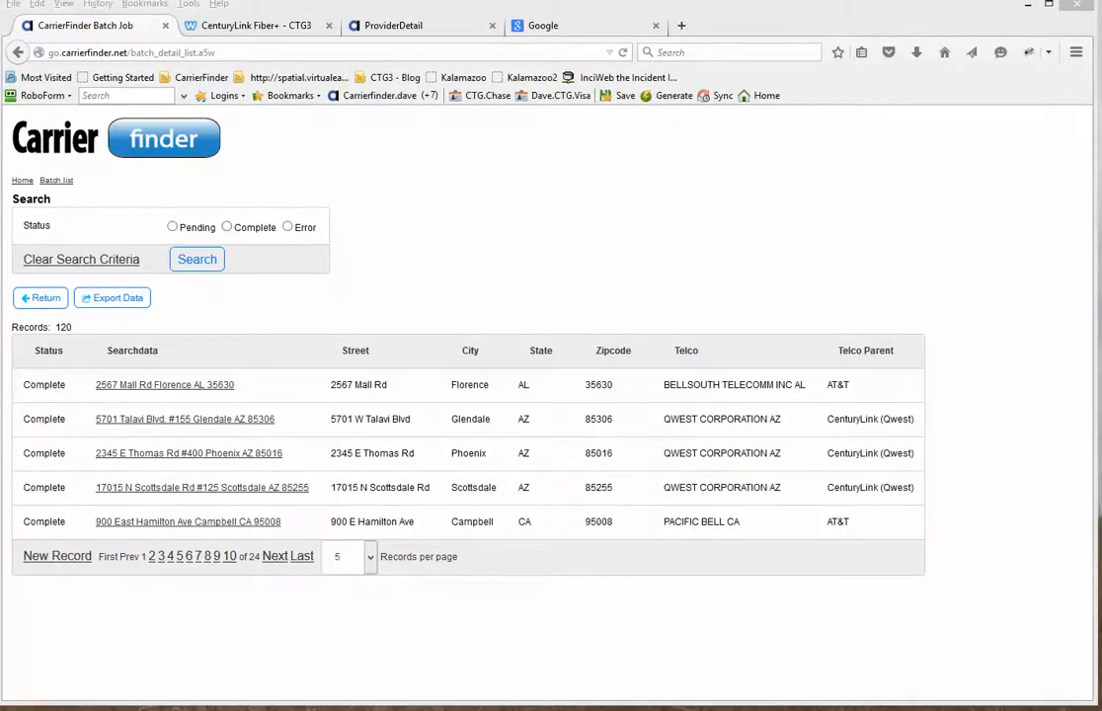
left_click_drag(1100, 60, 492, 15)
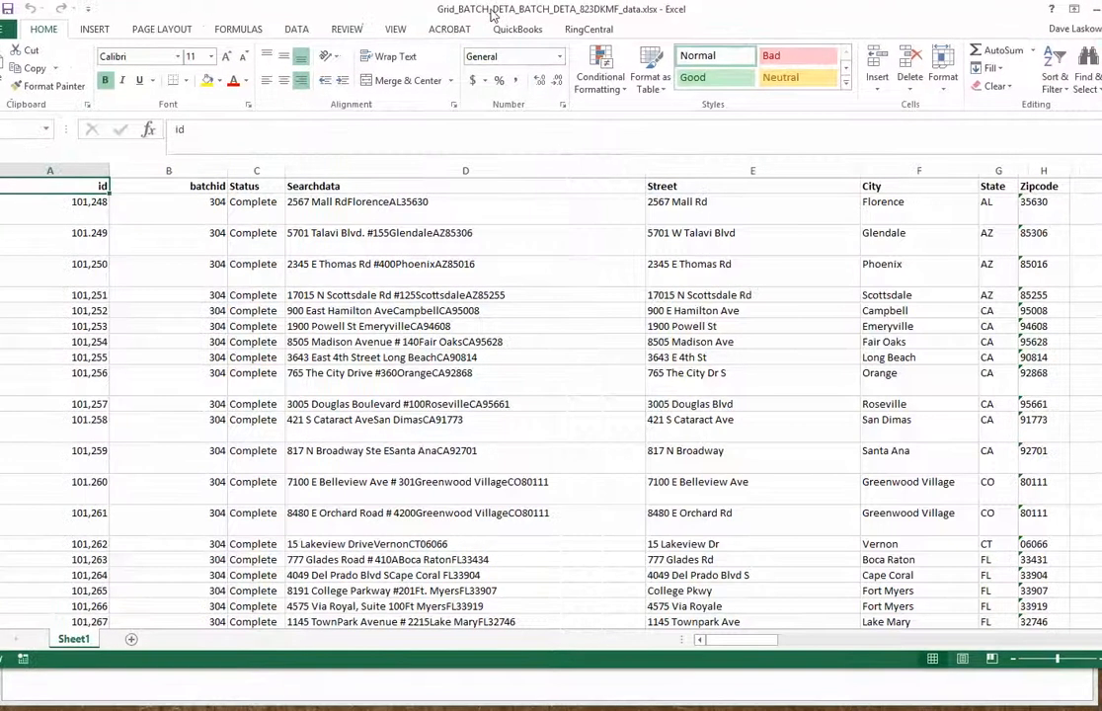
Examine the exported Status and Searchdata columns, and compare the Fair Oaks record's submitted address with its Street, City, State and Zipcode
key("Right")
key("Right")
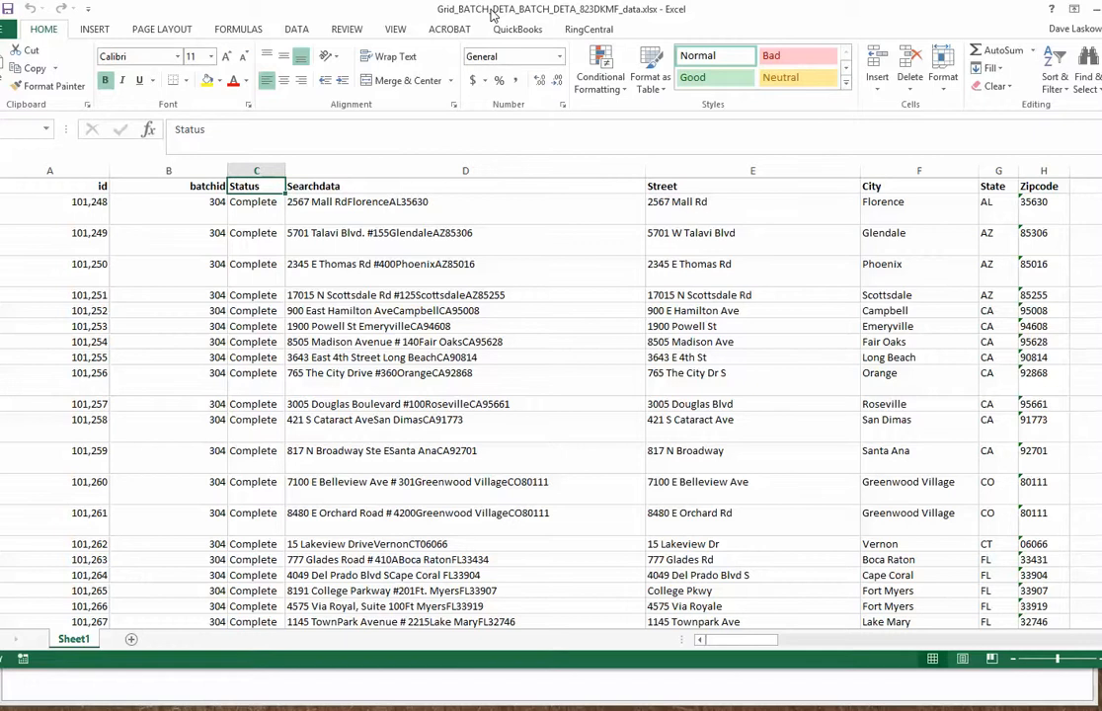
key("Right")
key("Down")
key("Down")
key("Down")
key("Down")
key("Down")
key("Down")
key("Down")
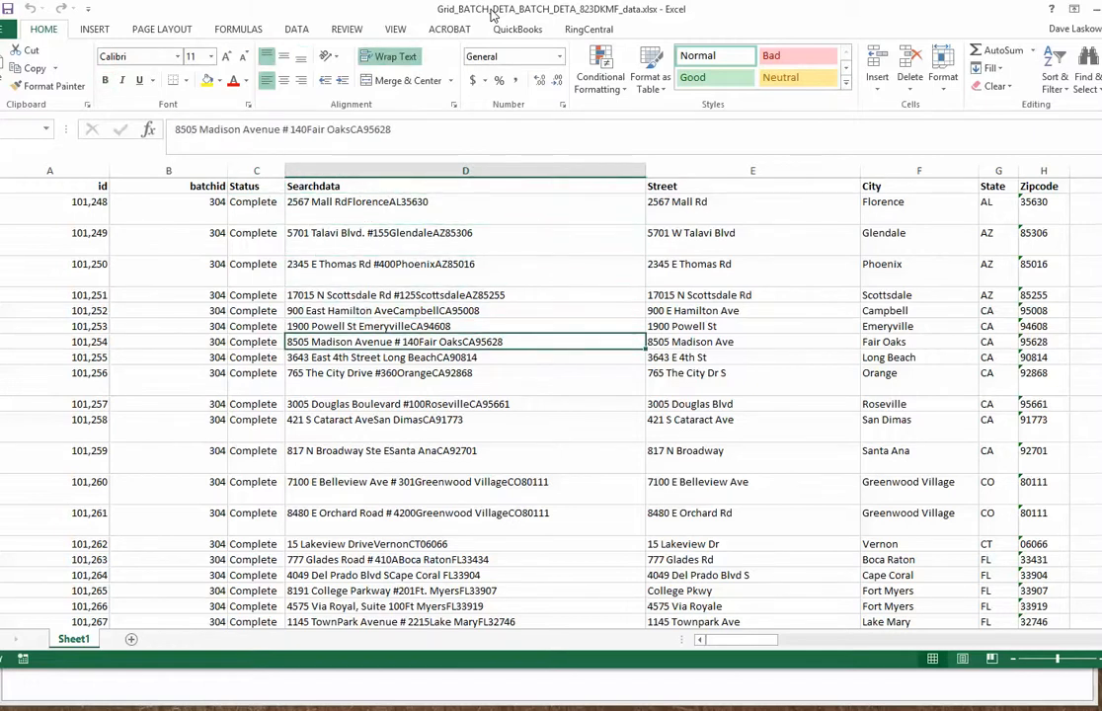
key("Right")
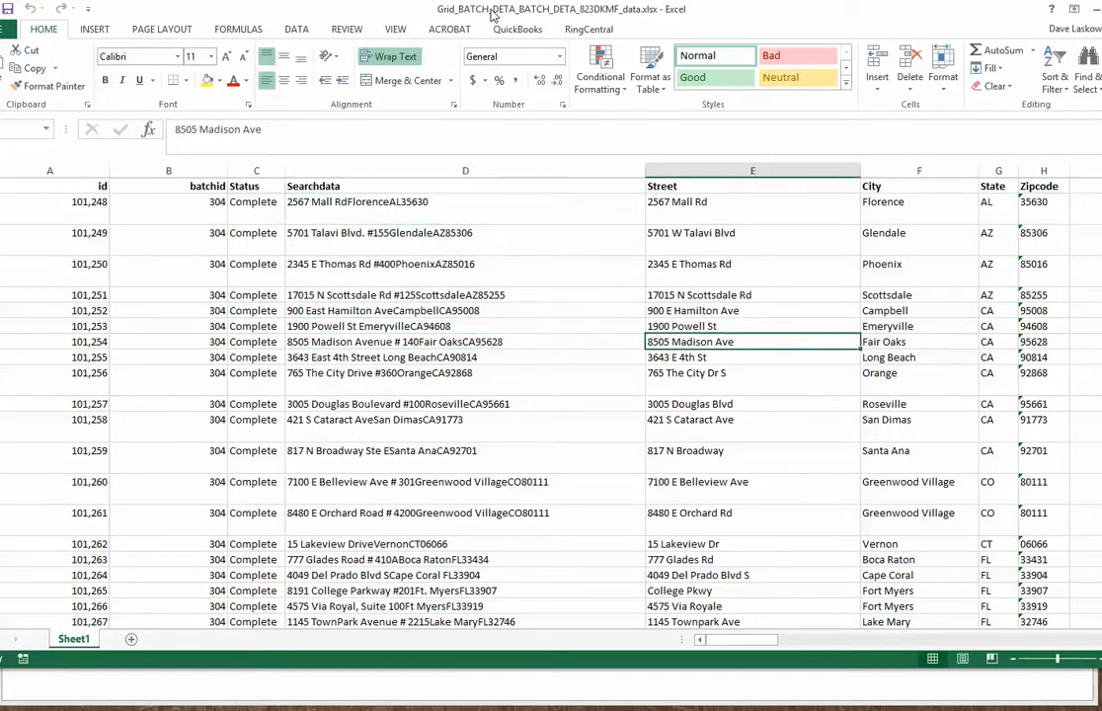
key("Right")
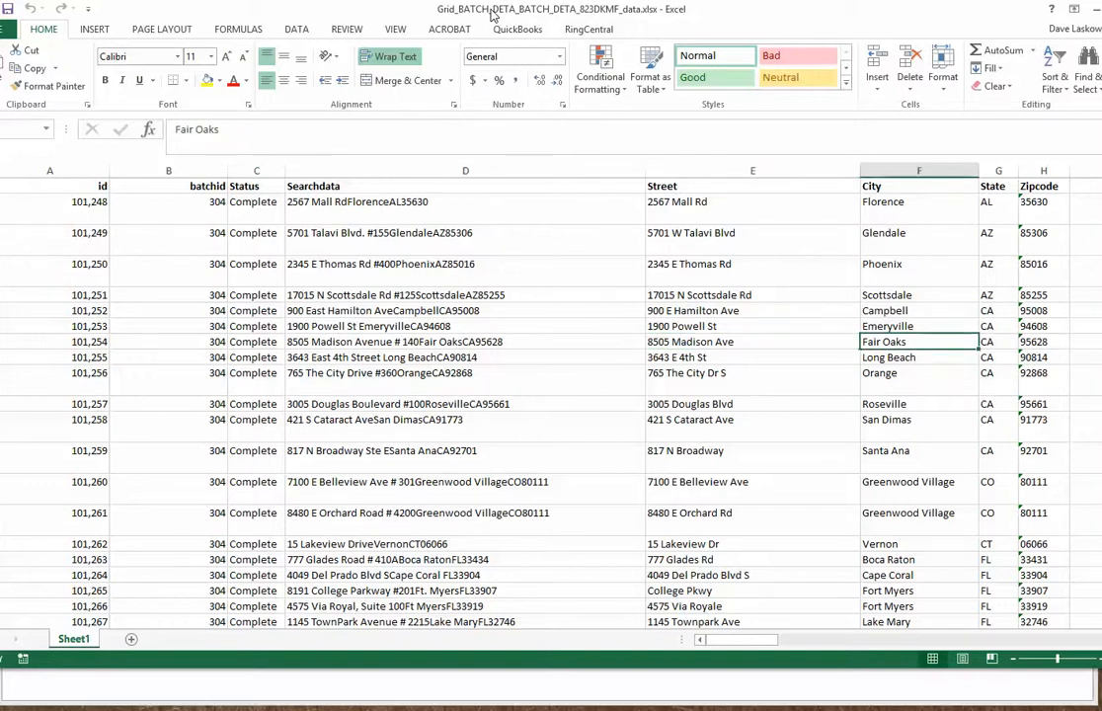
key("Right")
key("Right")
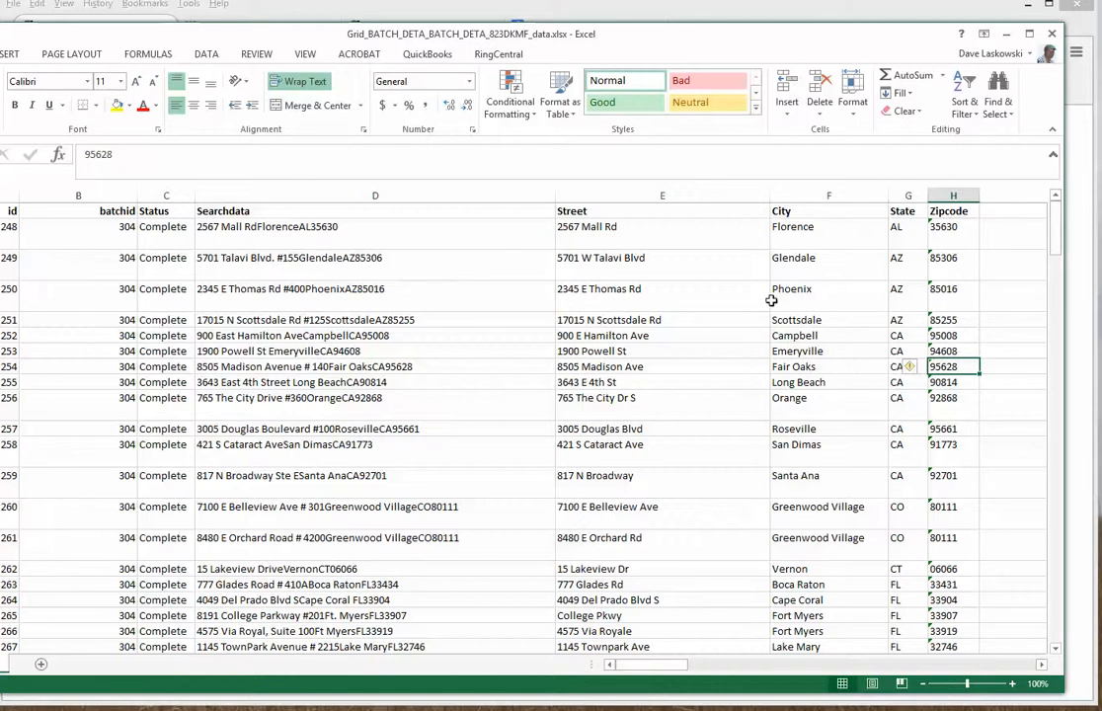
From the Florence record, examine the latitude and longitude columns and the Telco and Telco Parent values of the first records
left_click(802, 229)
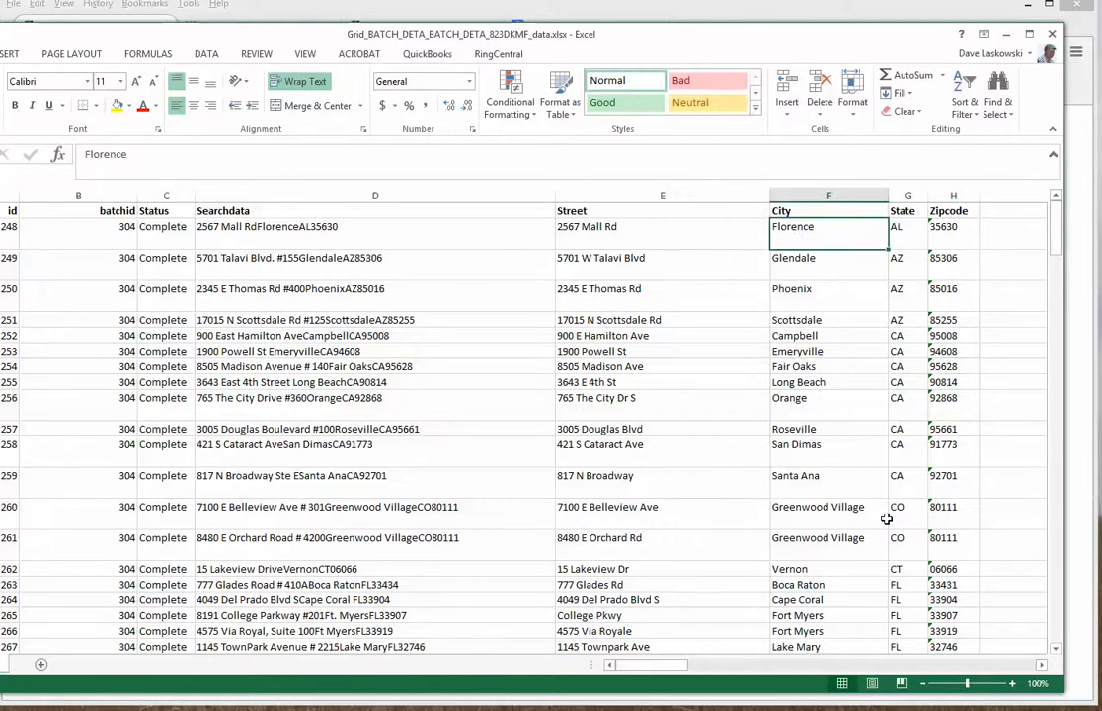
key("Right")
key("Right")
key("Right")
key("Right")
key("Right")
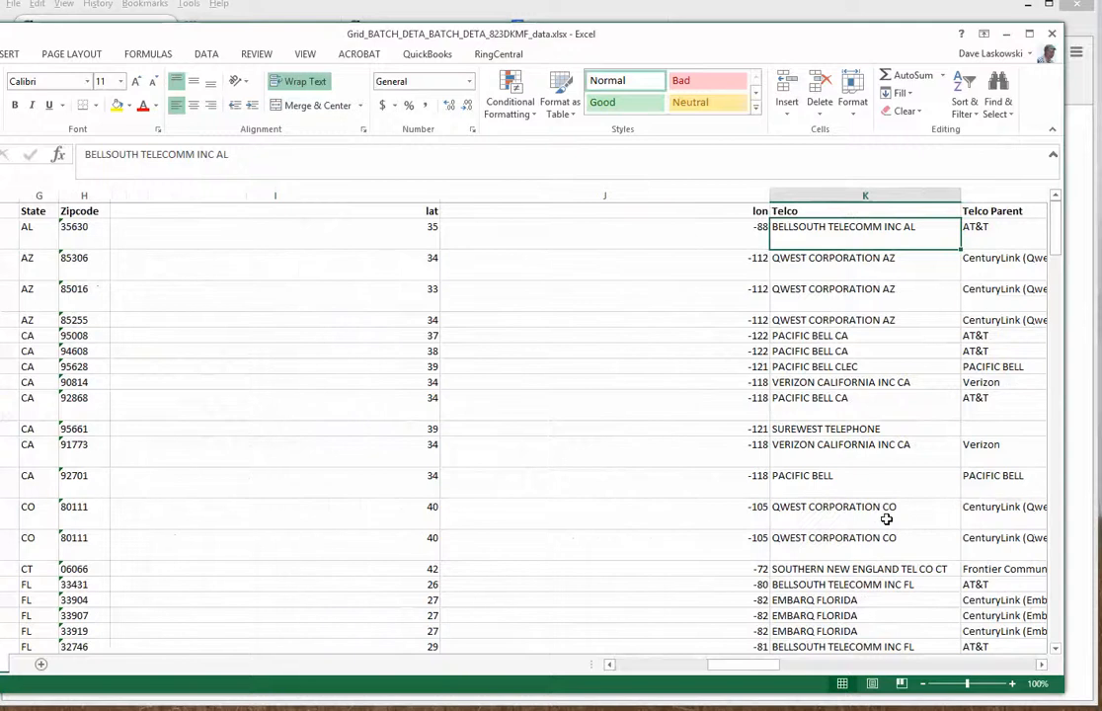
key("Right")
key("Right")
key("Left")
key("Left")
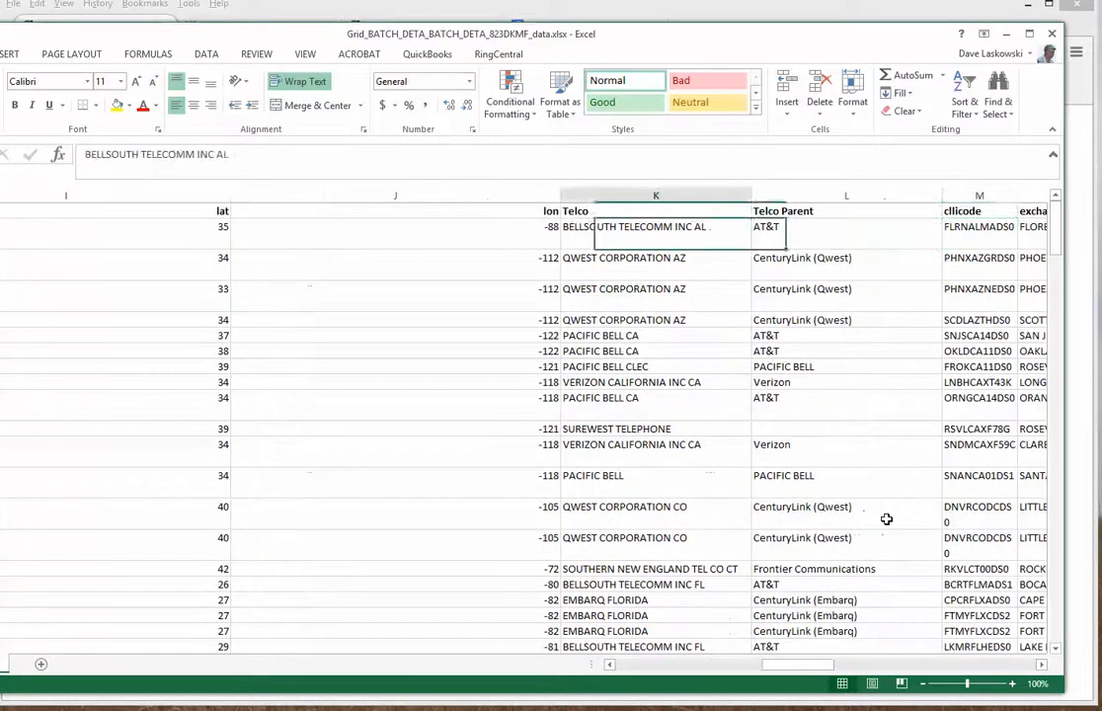
key("Down")
key("Down")
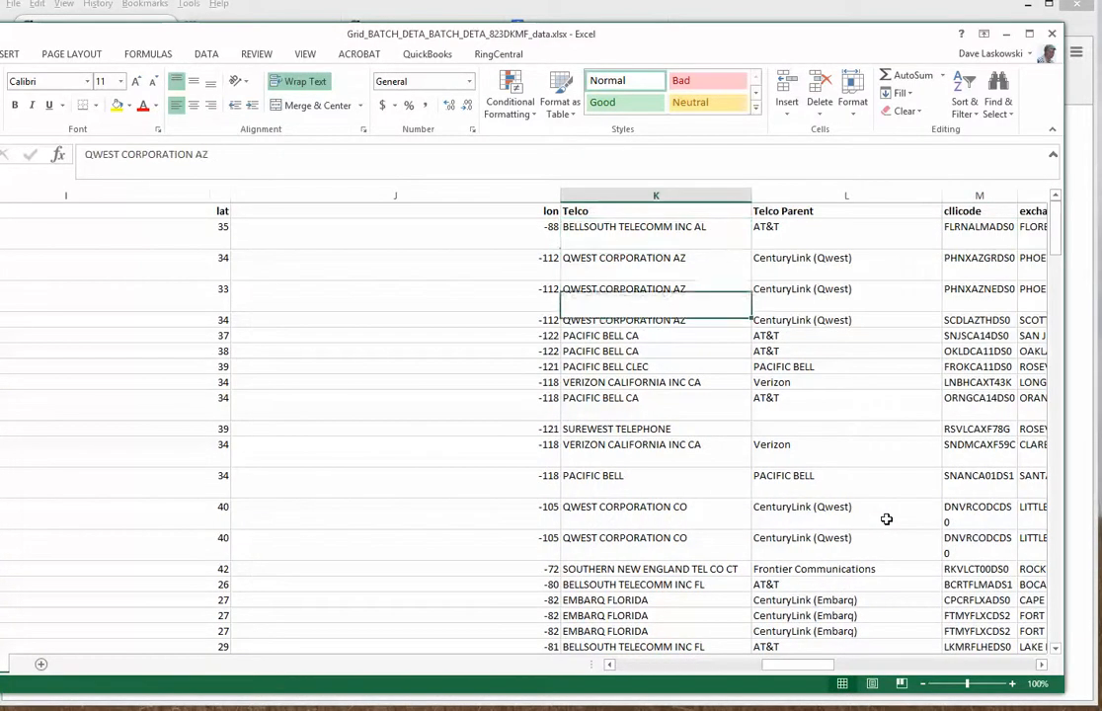
key("Down")
key("Right")
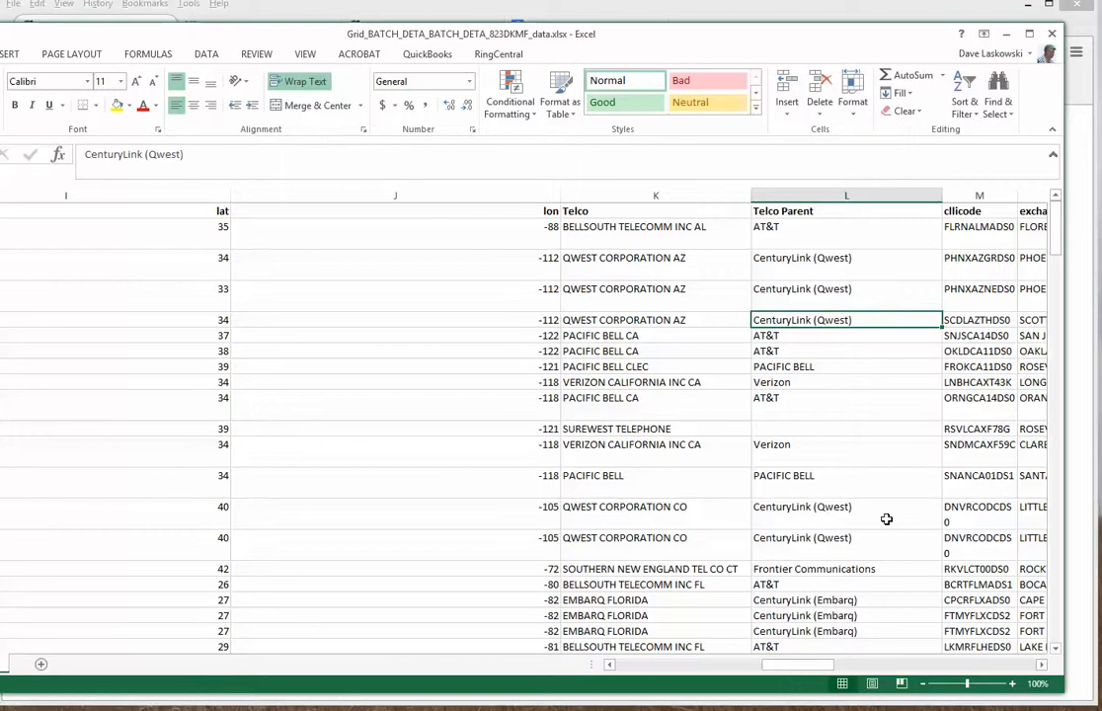
key("Down")
key("Down")
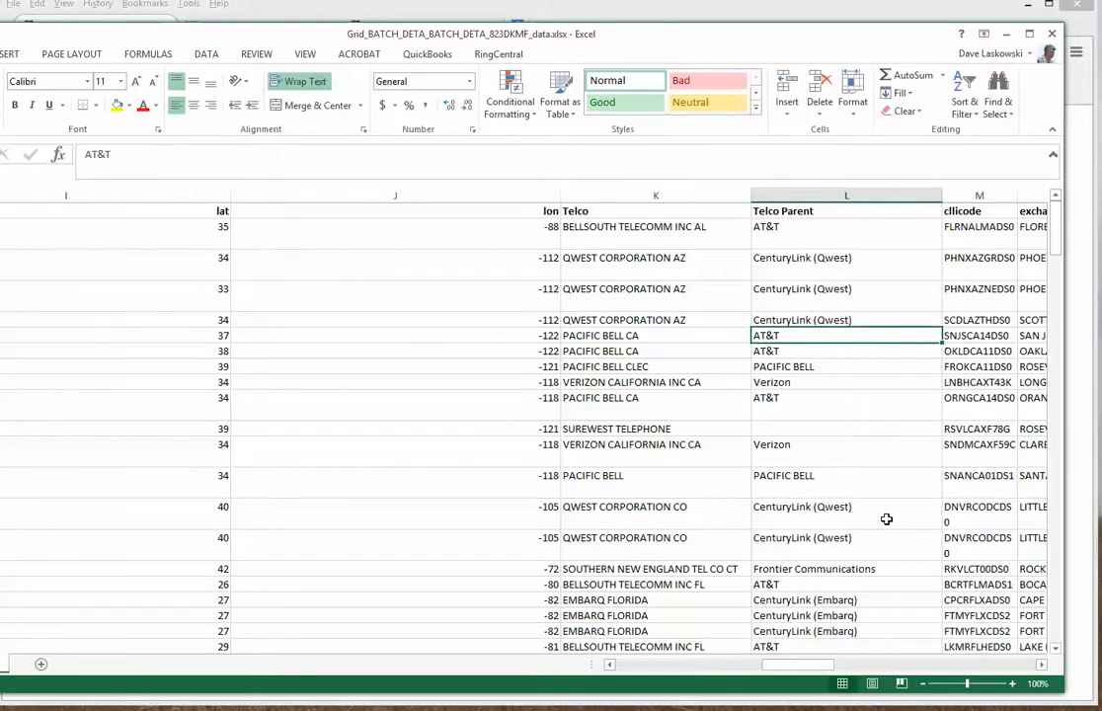
Examine the Emeryville record's exchange name, LATA, NPA/NXX, central office address, distance and carriers
key("Right")
key("Right")
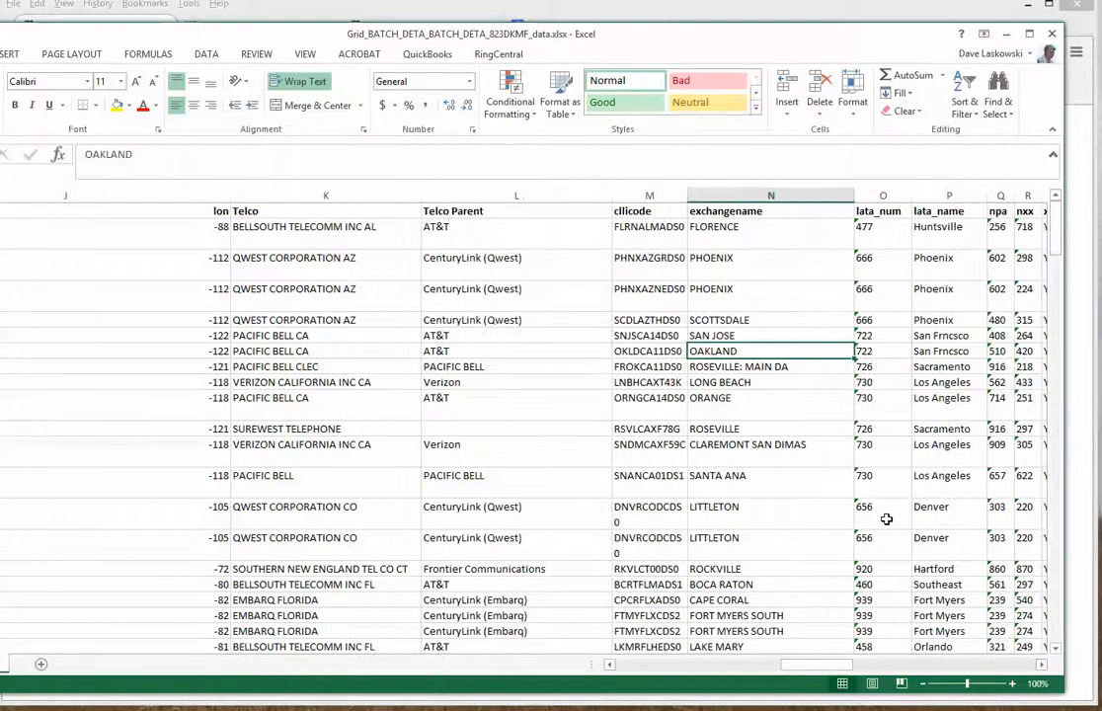
key("Right")
key("Right")
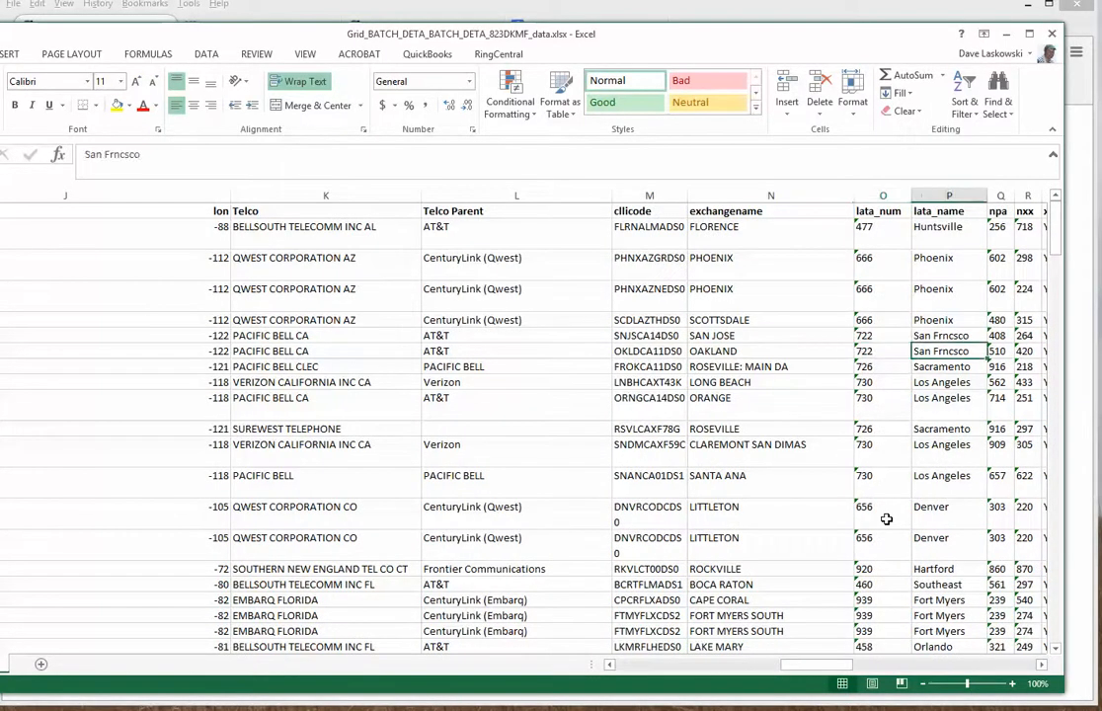
key("Right")
key("Right")
key("Right")
key("Right")
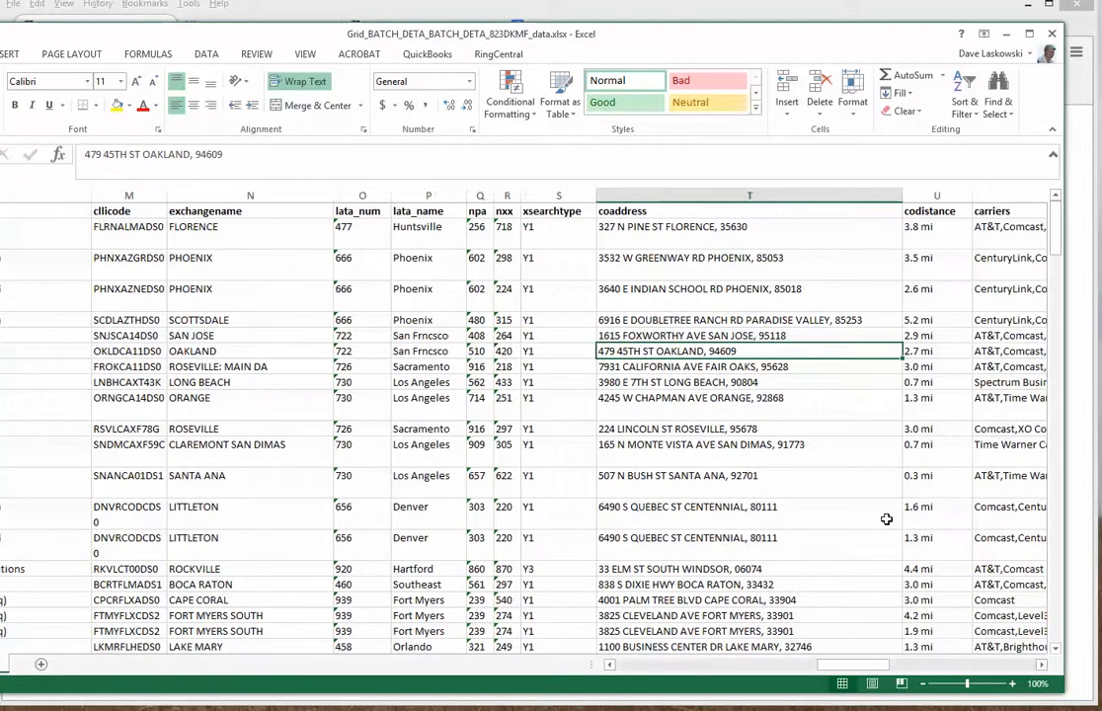
key("Right")
key("Right")
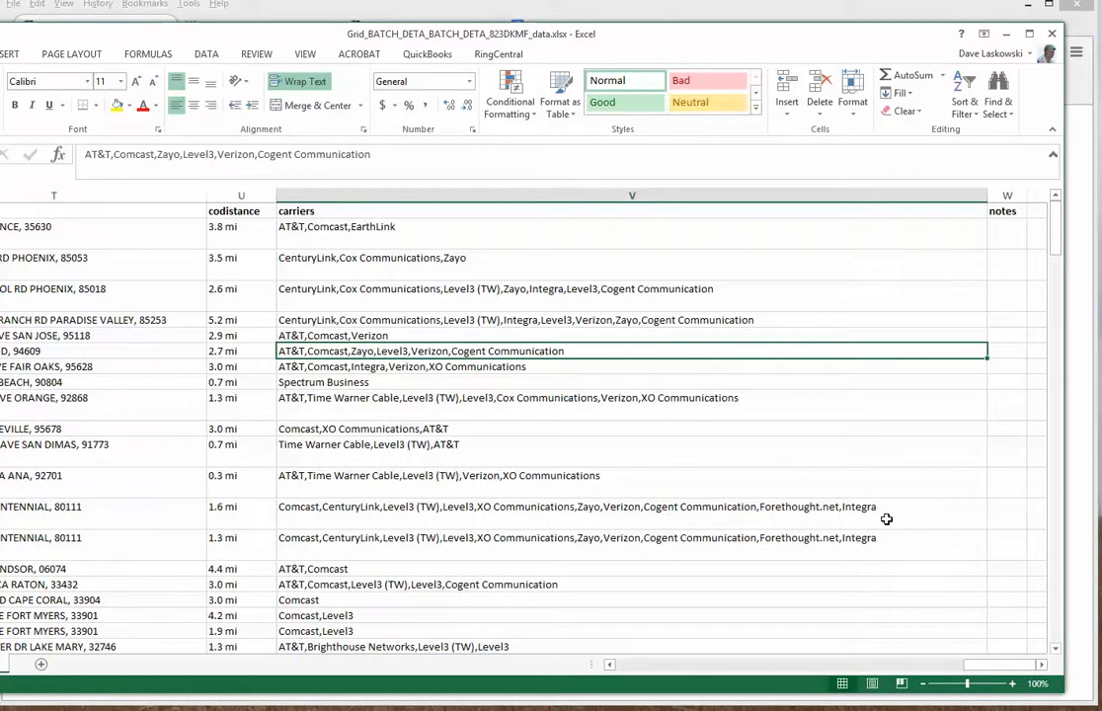
Look through the carriers column down to the Reno and Broken Arrow records, and return to its header
key("Down")
key("Down")
key("Down")
key("Down")
key("Down")
key("Down")
key("Down")
key("Down")
key("Down")
key("Down")
key("Down")
key("Down")
key("Down")
key("Down")
key("Down")
key("Down")
key("Down")
key("Down")
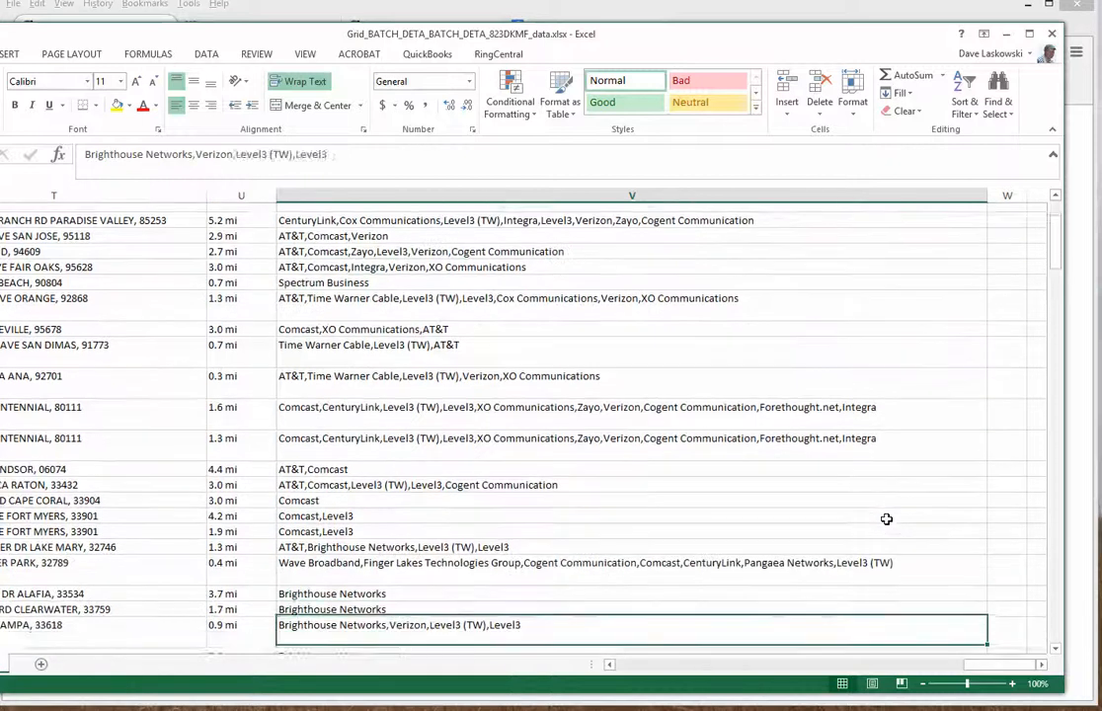
key("Down")
key("Down")
key("Down")
key("Down")
key("Down")
key("Down")
key("Down")
key("Down")
key("Down")
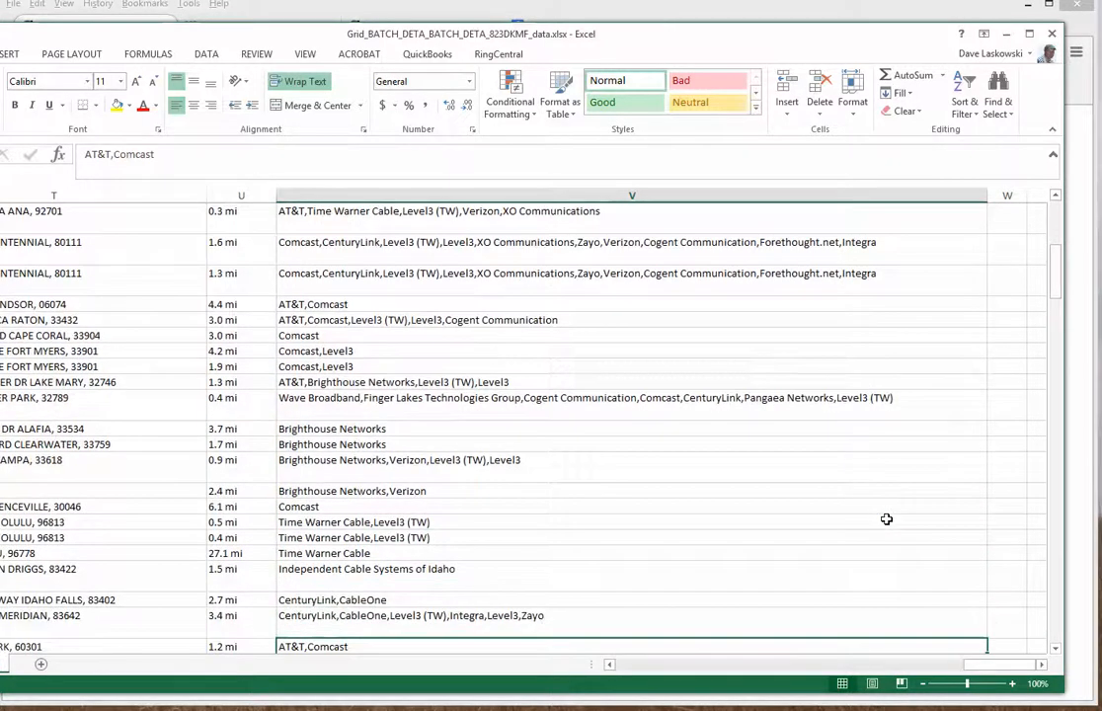
key("Down")
key("Down")
key("Down")
key("Down")
key("Down")
key("Down")
key("Down")
key("Down")
key("Down")
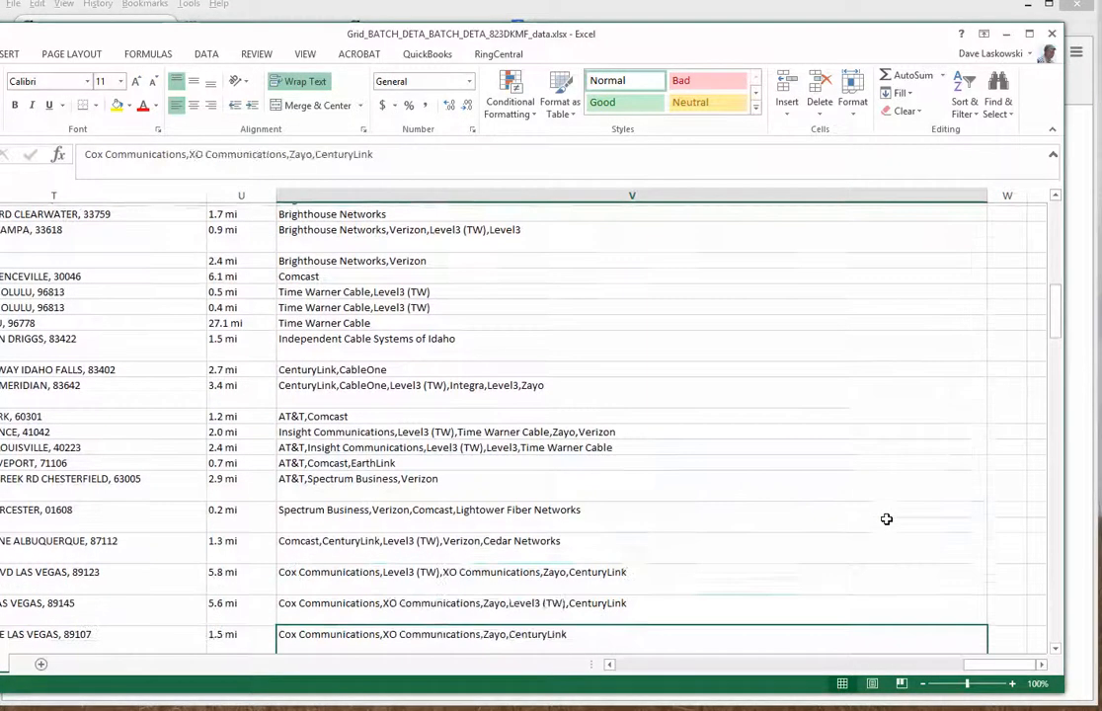
key("Down")
key("Down")
key("Down")
key("Down")
key("Up")
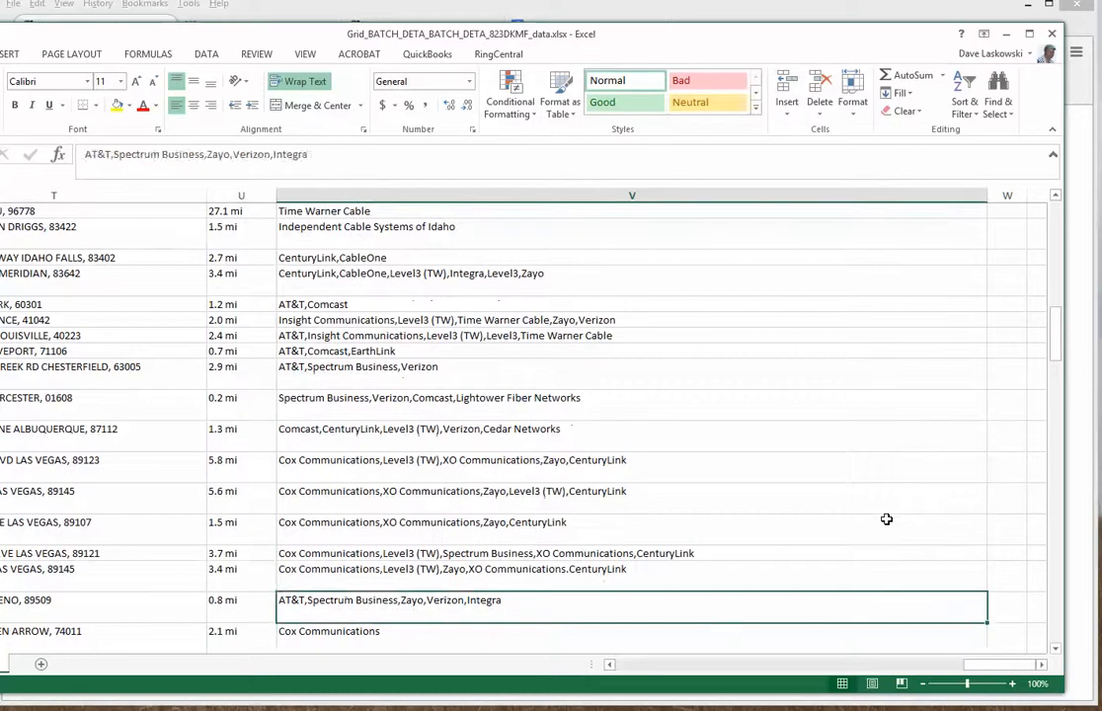
key("Up")
key("Up")
key("Up")
key("Up")
key("Up")
key("Up")
key("Up")
key("Up")
key("Up")
key("Up")
key("Up")
key("Up")
key("Up")
key("Up")
key("Up")
key("Up")
key("Up")
key("Up")
key("Up")
key("Up")
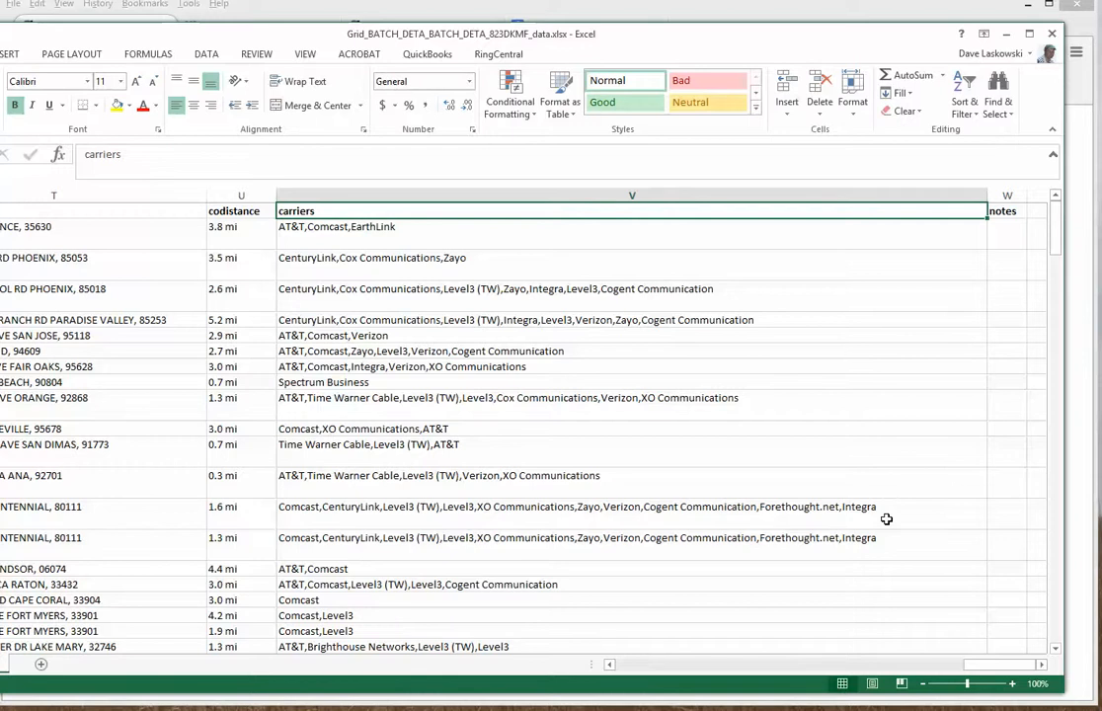
Check the Florence record's central office distance and carriers, and go back across its row to the Telco Parent column
key("Left")
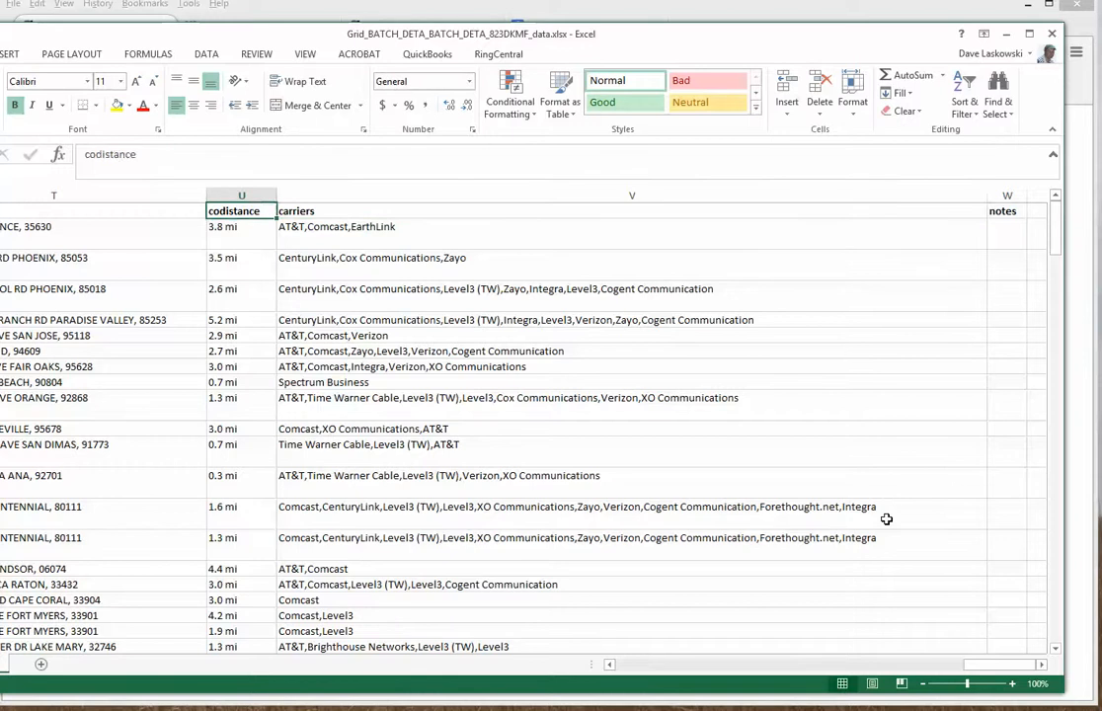
key("Down")
key("Right")
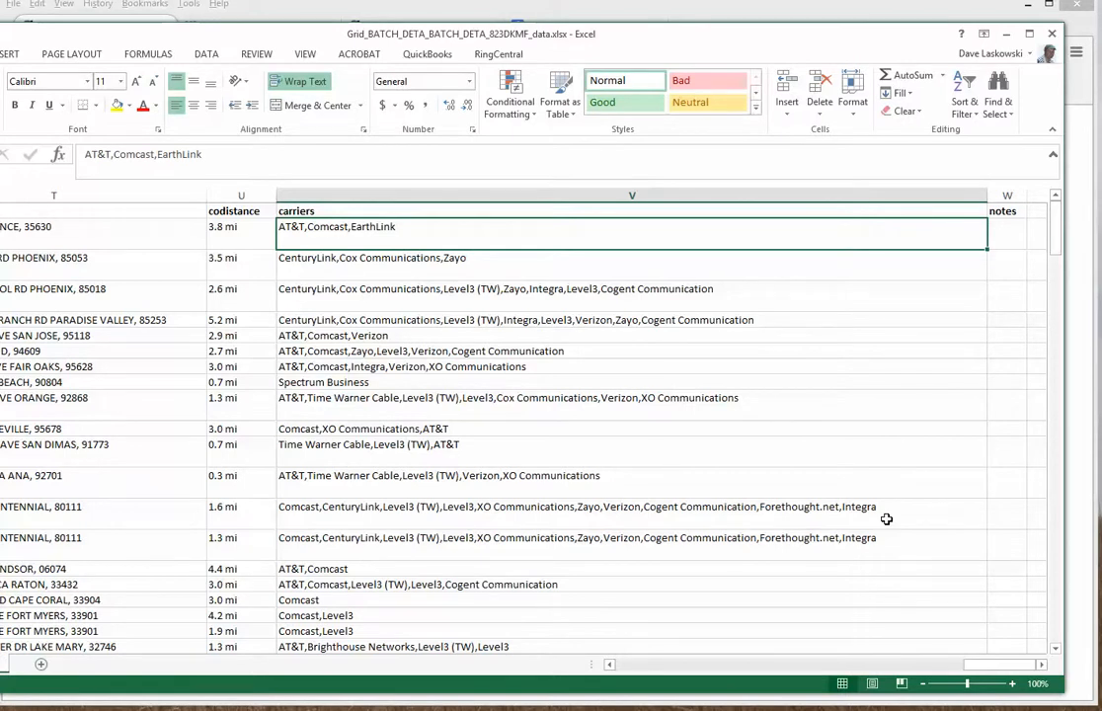
key("Left")
key("Left")
key("Left")
key("Left")
key("Left")
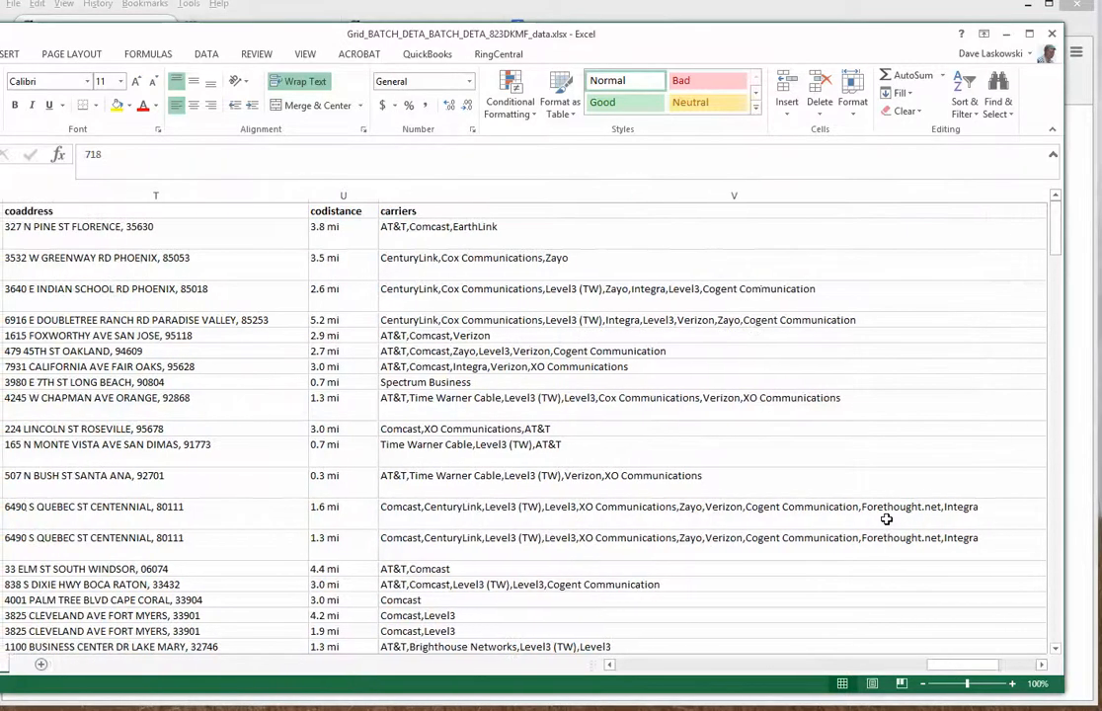
key("Left")
key("Left")
key("Left")
key("Left")
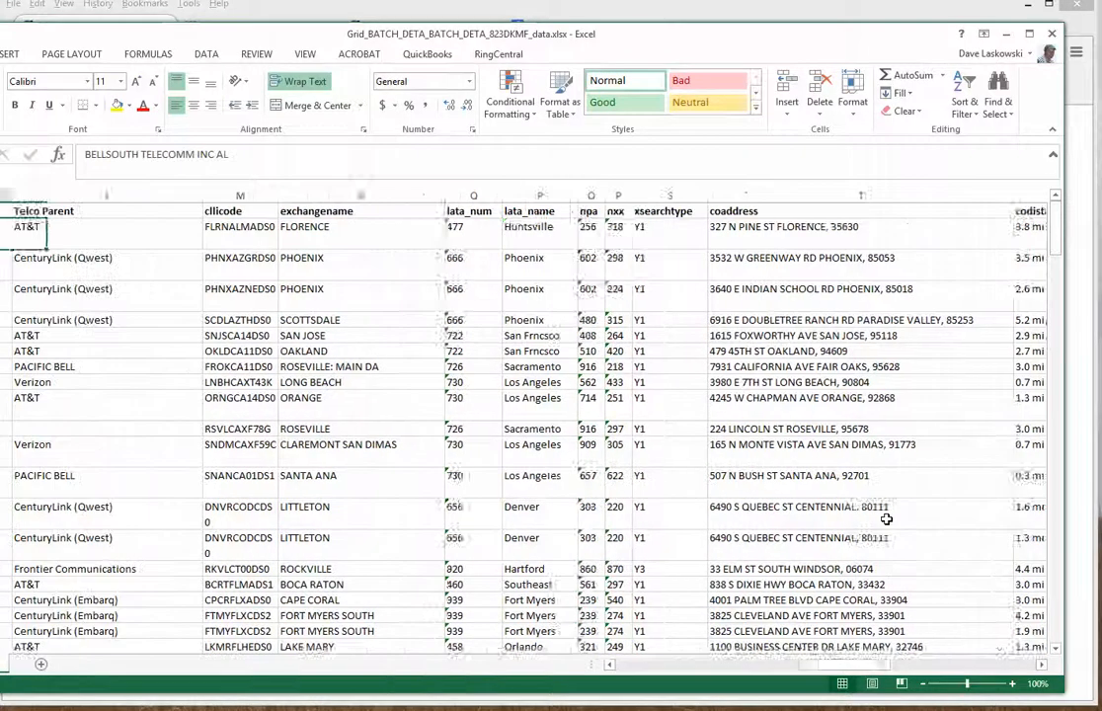
key("Left")
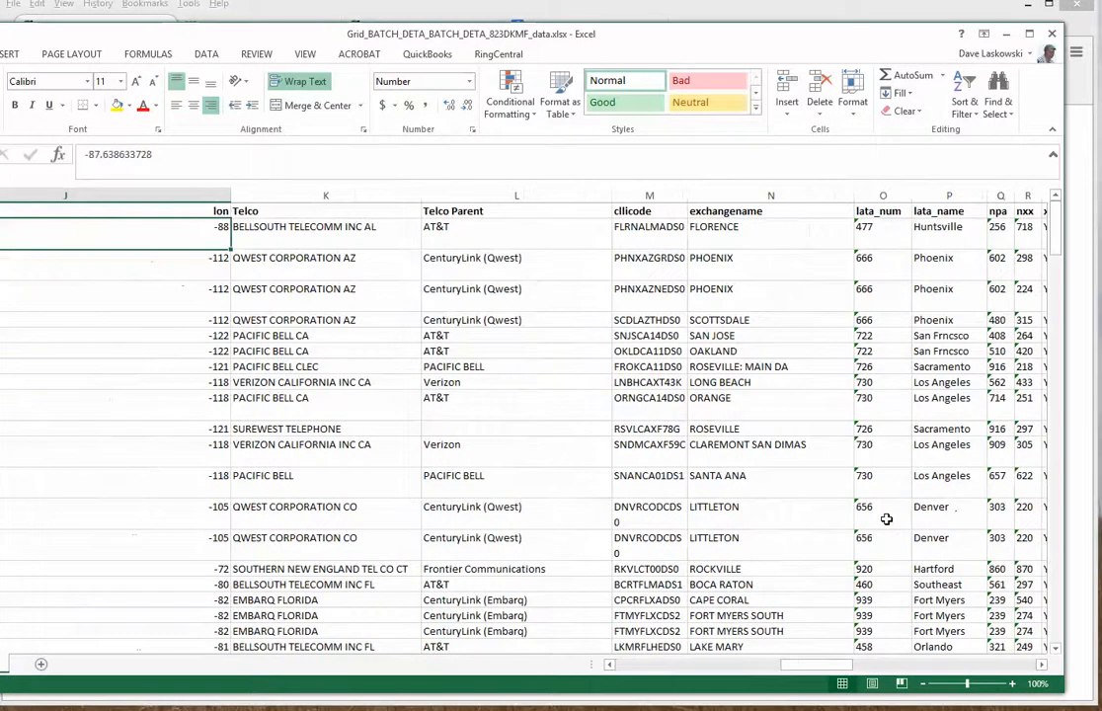
key("Right")
key("Right")
key("Right")
key("Left")
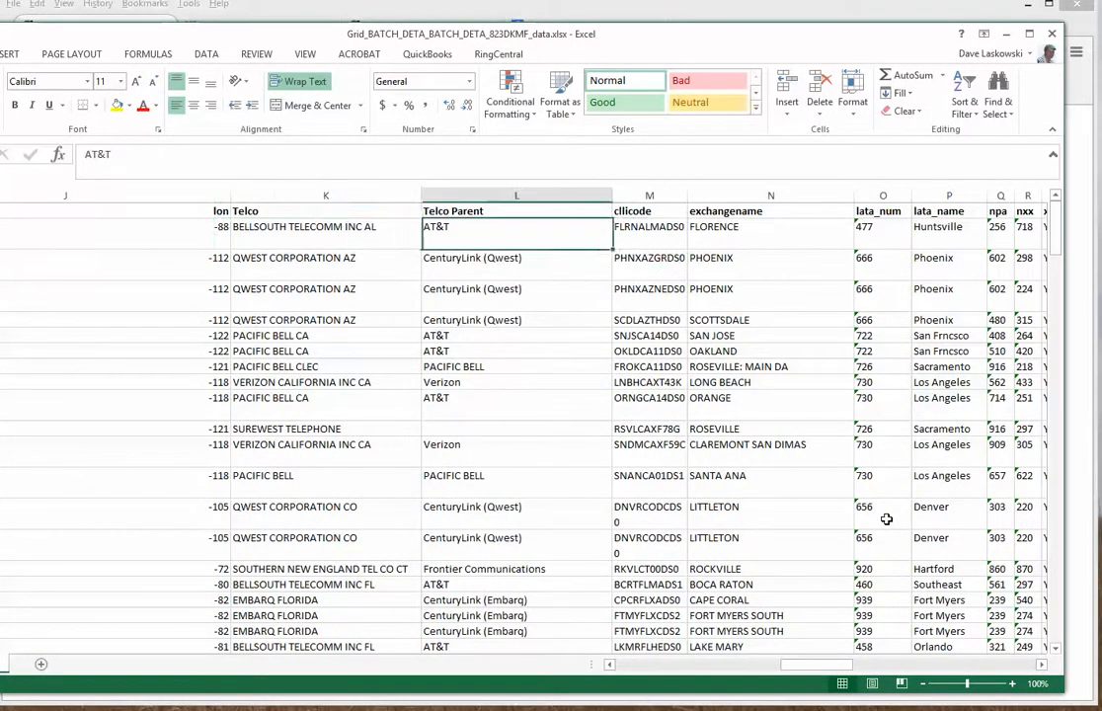
Look down the Telco Parent column to examine which parent company serves each record
key("Down")
key("Down")
key("Down")
key("Down")
key("Down")
key("Down")
key("Down")
key("Down")
key("Down")
key("Down")
key("Down")
key("Down")
key("Down")
key("Down")
key("Down")
key("Down")
key("Down")
key("Down")
key("Down")
key("Down")
key("Down")
key("Down")
key("Down")
key("Down")
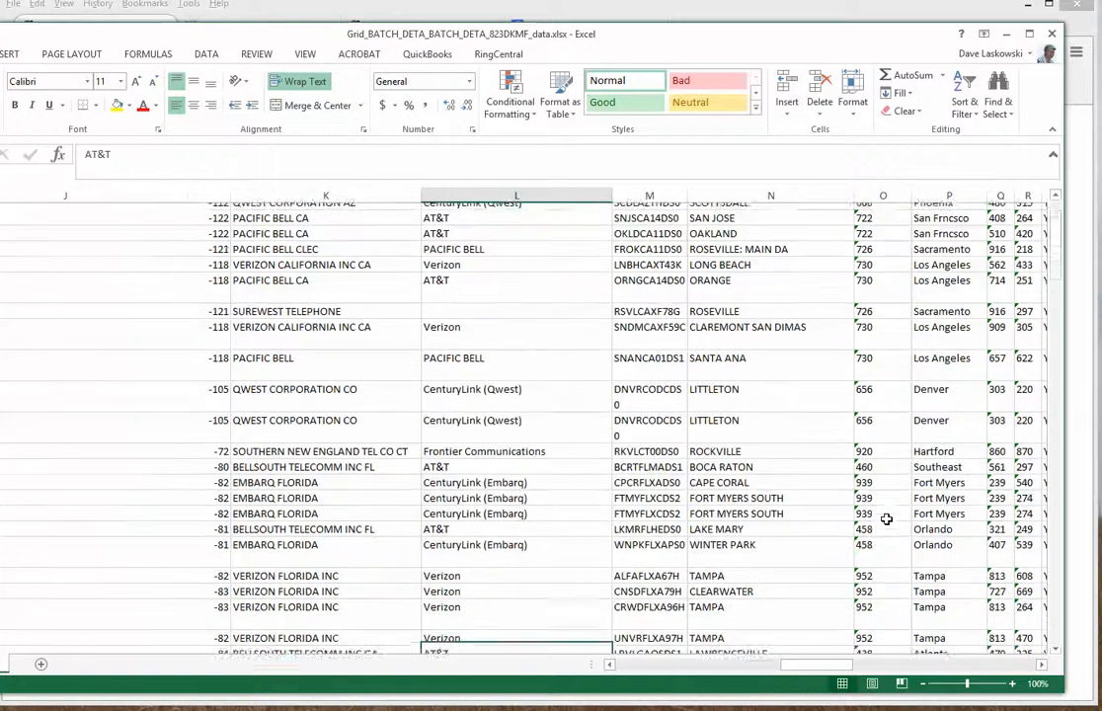
key("Down")
key("Down")
key("Down")
key("Down")
key("Down")
key("Down")
key("Down")
key("Down")
key("Down")
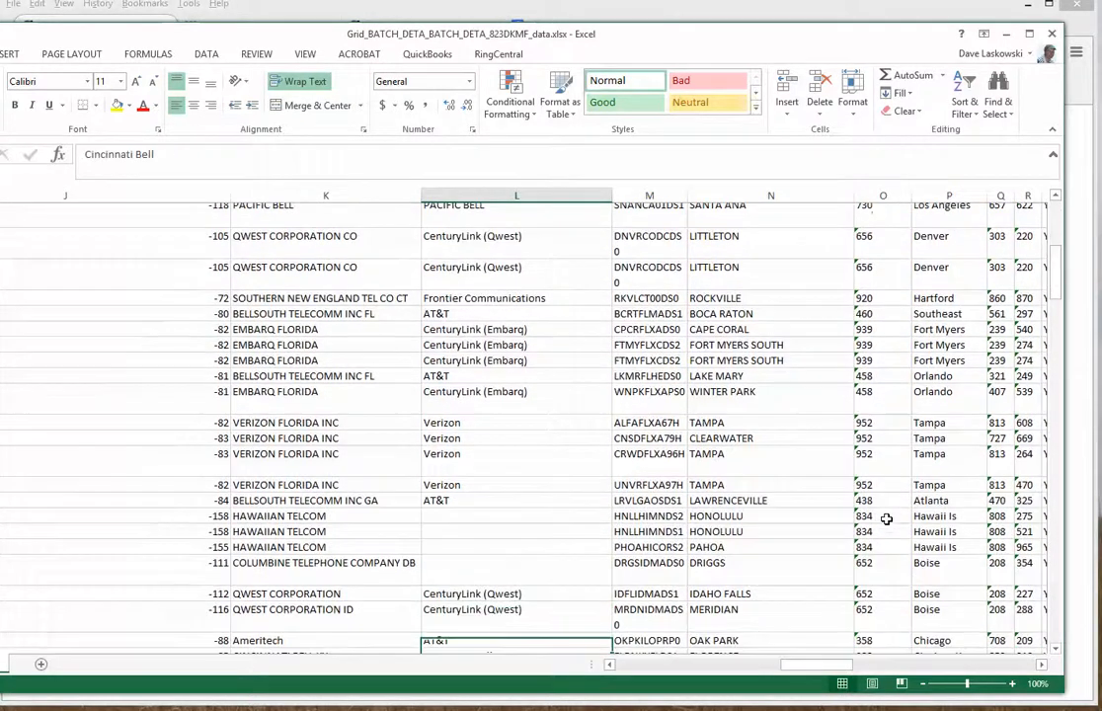
Examine the parent companies of the remaining records in the Telco Parent column, from Florence down to the Austin and Dallas exchanges in Texas
key("Down")
key("Down")
key("Down")
key("Down")
key("Down")
key("Down")
key("Down")
key("Down")
key("Down")
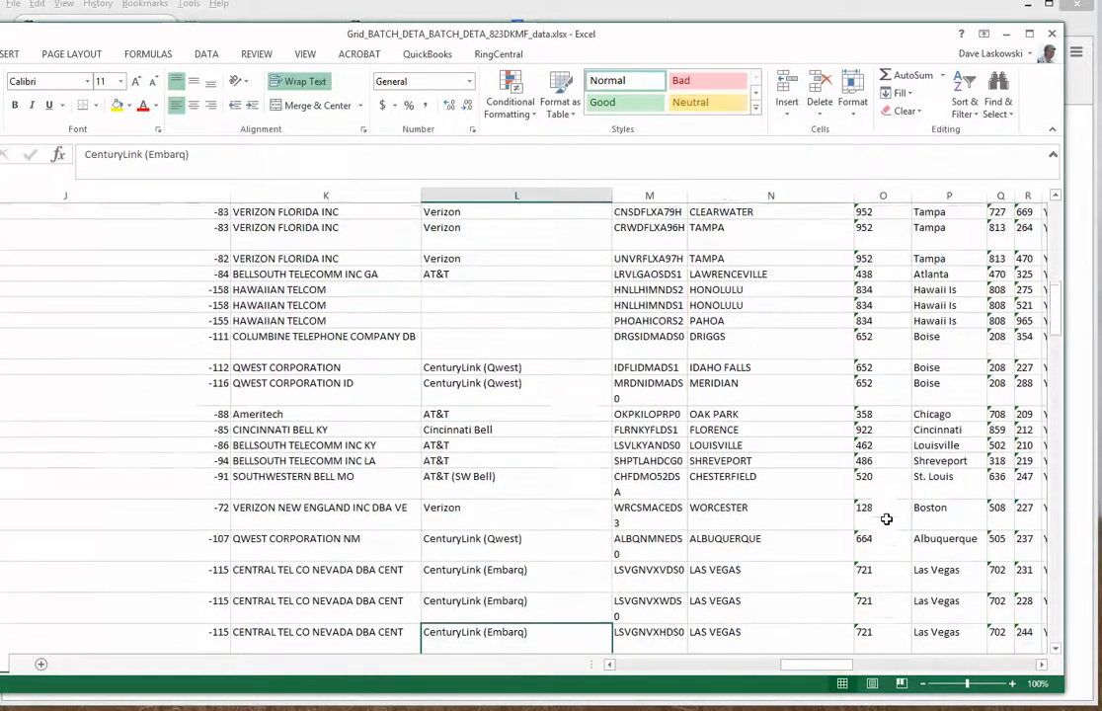
key("Down")
key("Down")
key("Down")
key("Down")
key("Down")
key("Down")
key("Down")
key("Down")
key("Down")
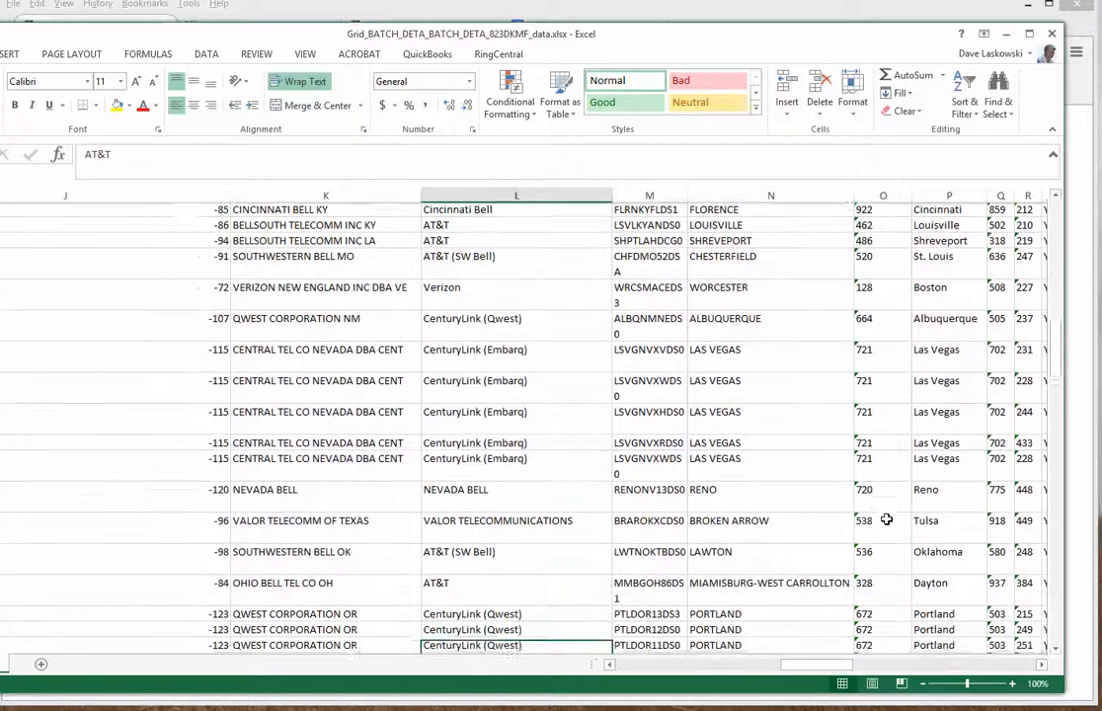
key("Down")
key("Down")
key("Down")
key("Down")
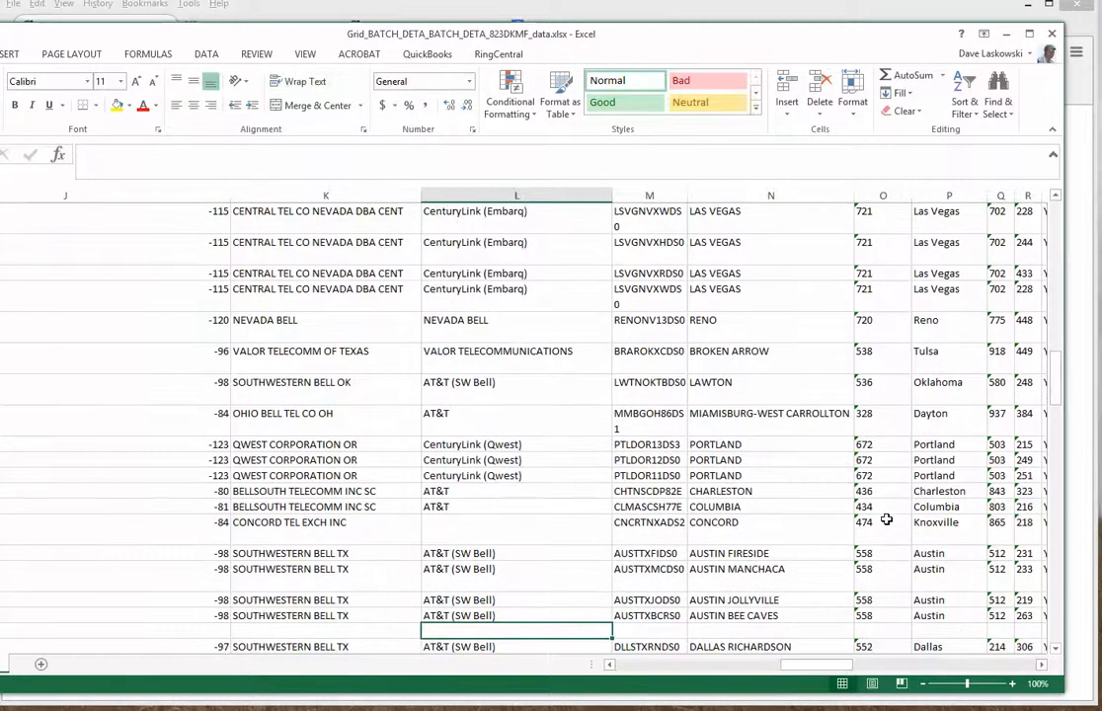
Return to the first cell of the exported sheet and close the workbook to get back to the CarrierFinder batch job
key("ctrl+Home")
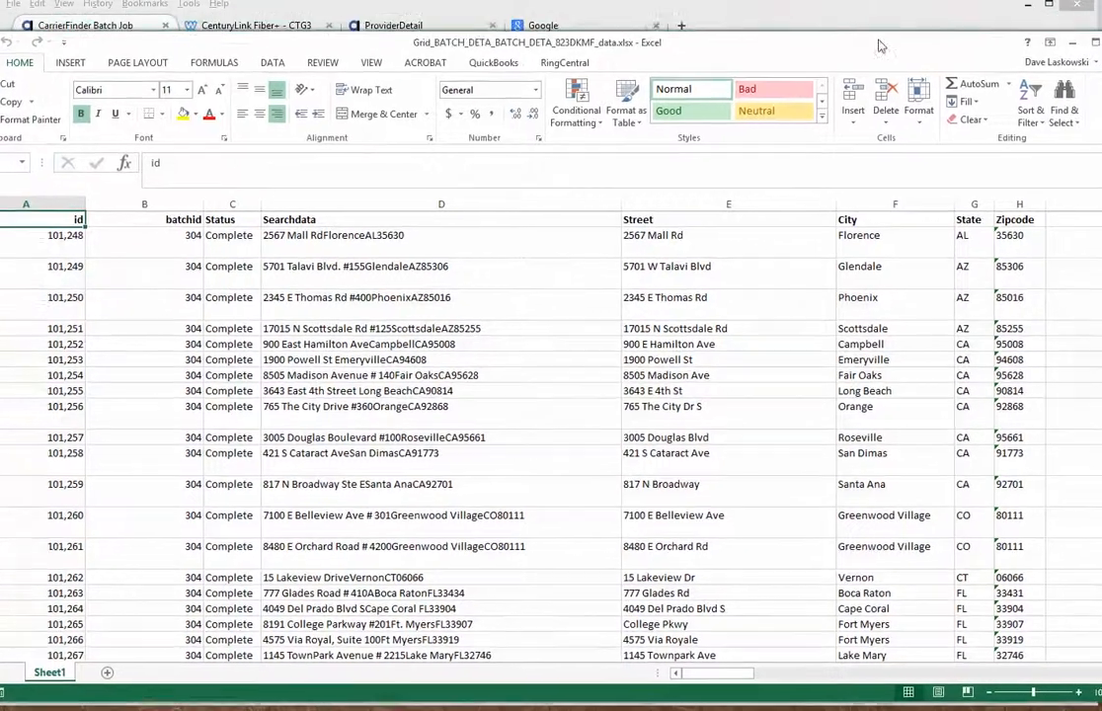
left_click_drag(722, 47, 628, 85)
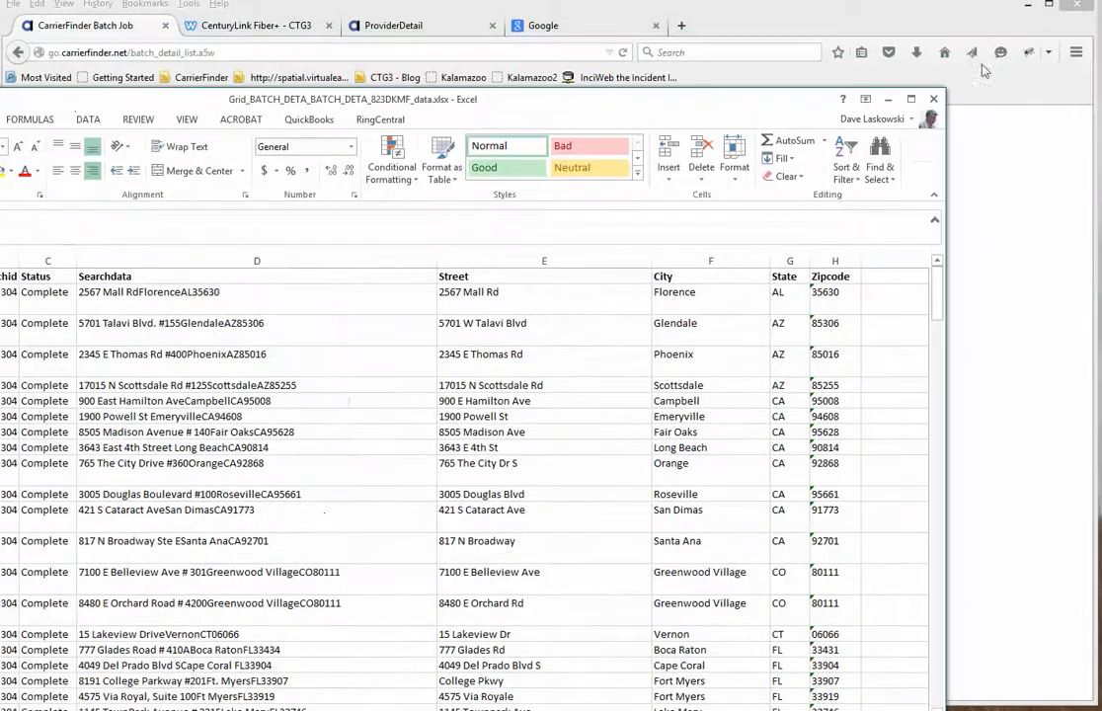
left_click(934, 100)
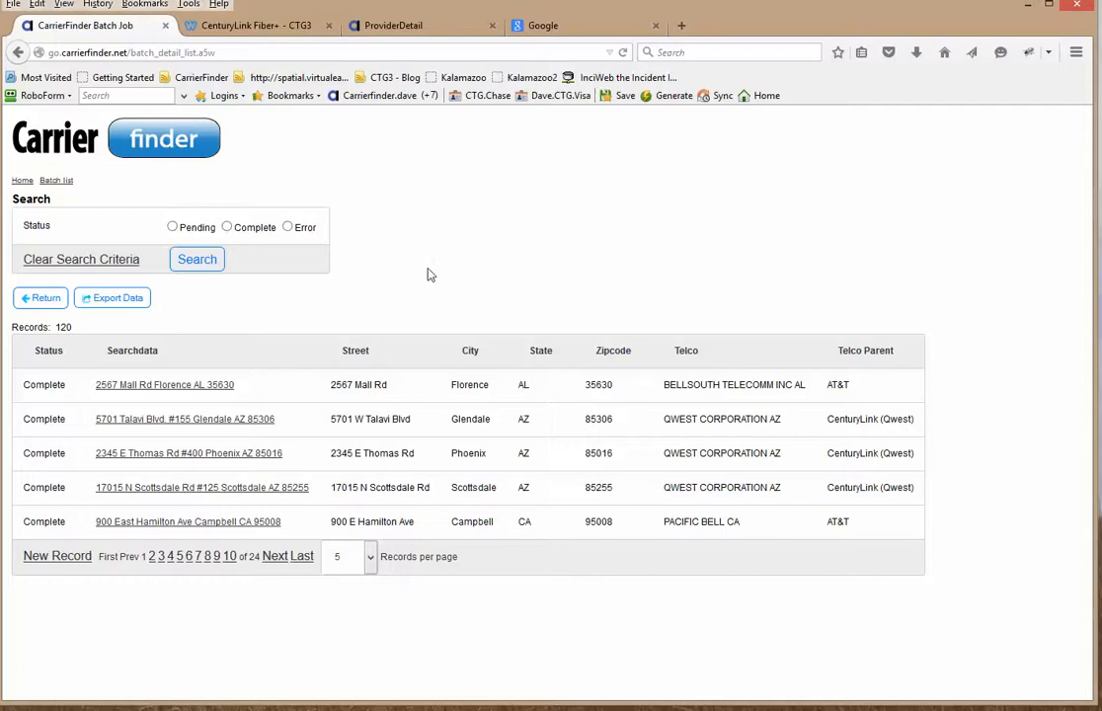